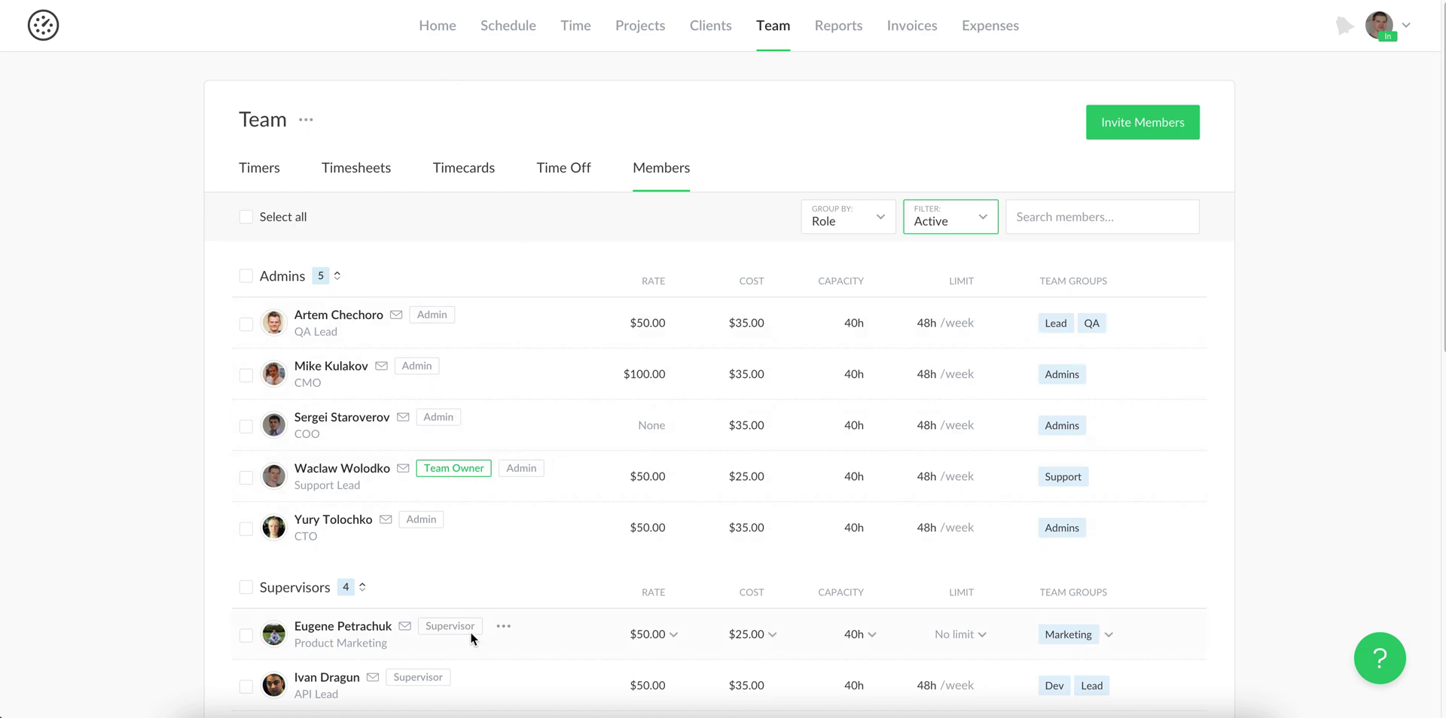
Step: Scroll through the team members grouped into Admins, Supervisors and Members
{"action": "scroll", "coordinate": [470, 630], "scroll_direction": "down", "scroll_amount": 5}
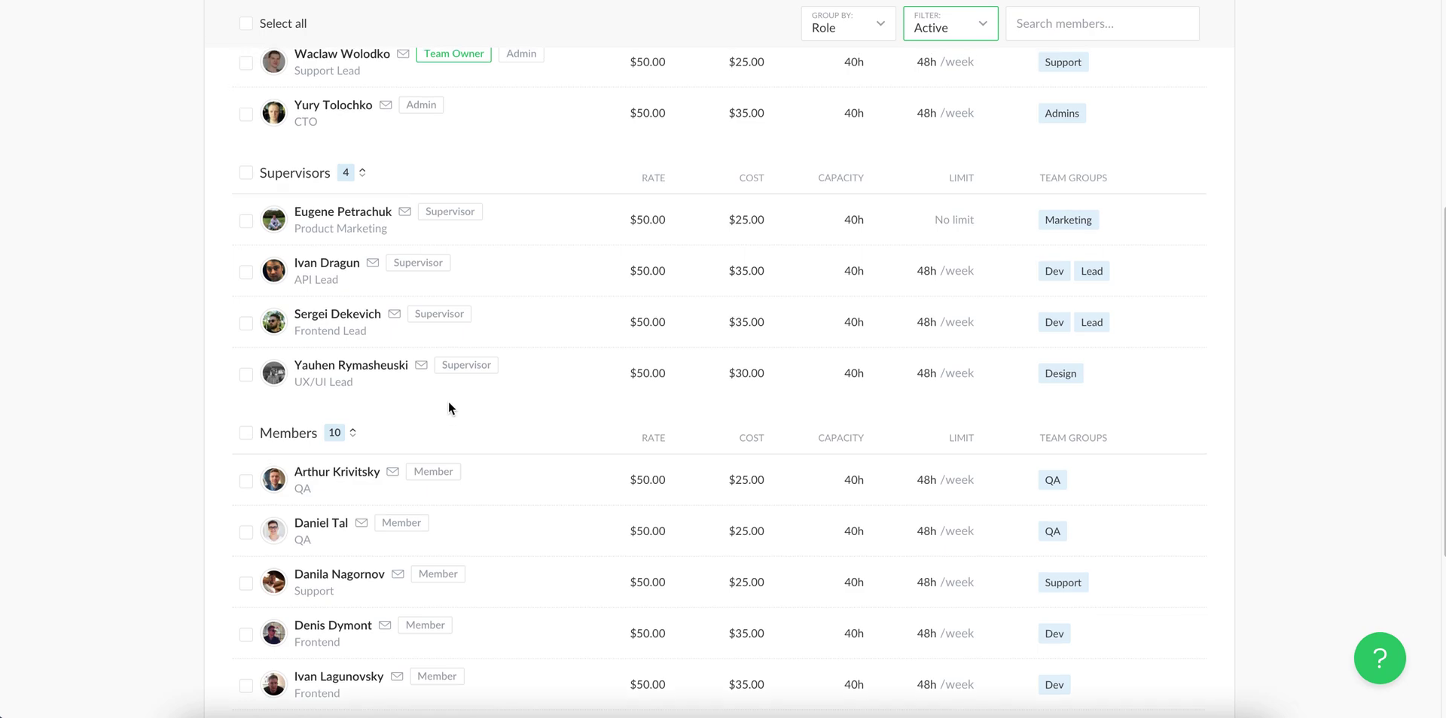
{"action": "scroll", "coordinate": [448, 400], "scroll_direction": "up", "scroll_amount": 2}
{"action": "scroll", "coordinate": [449, 401], "scroll_direction": "up", "scroll_amount": 1}
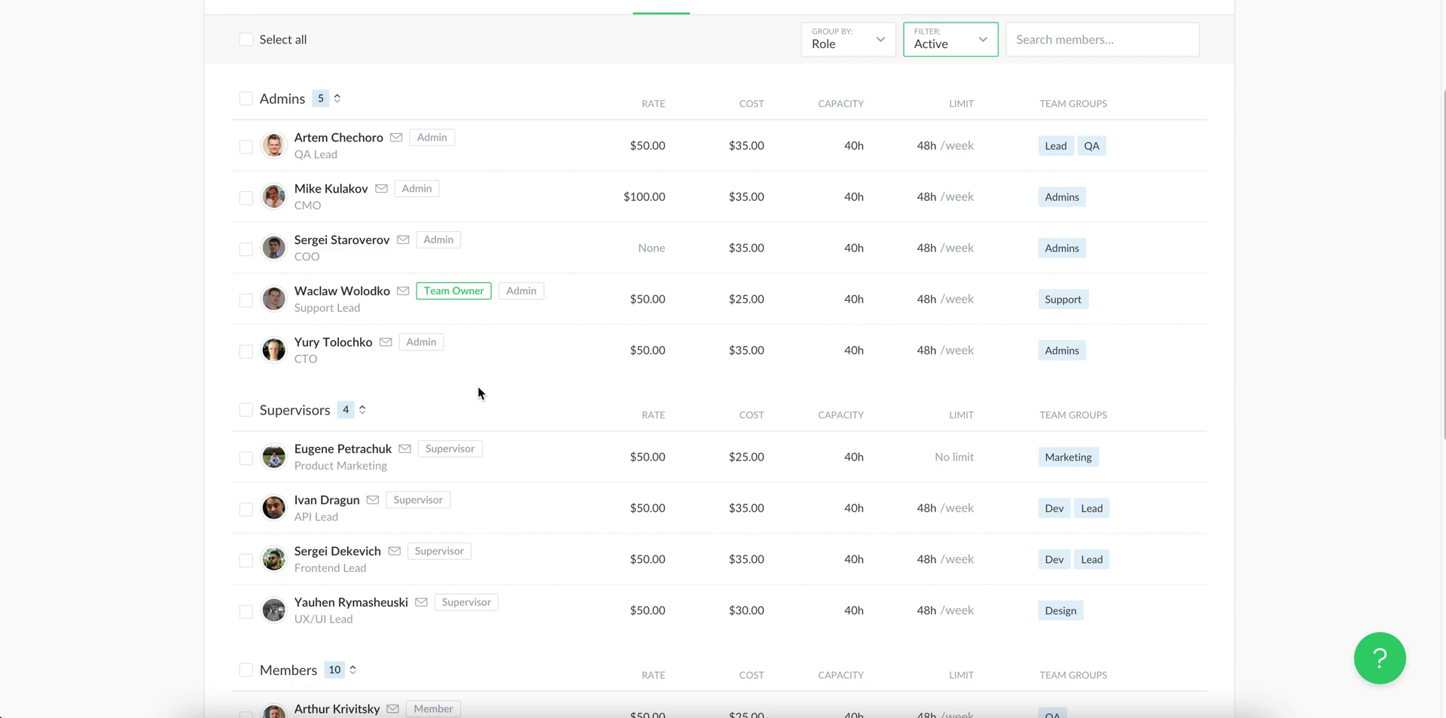
Step: Check the candidate admins in the ownership transfer dialog and cancel without changing the owner
{"action": "mouse_move", "coordinate": [723, 299]}
{"action": "left_click", "coordinate": [454, 292]}
{"action": "left_click", "coordinate": [638, 208]}
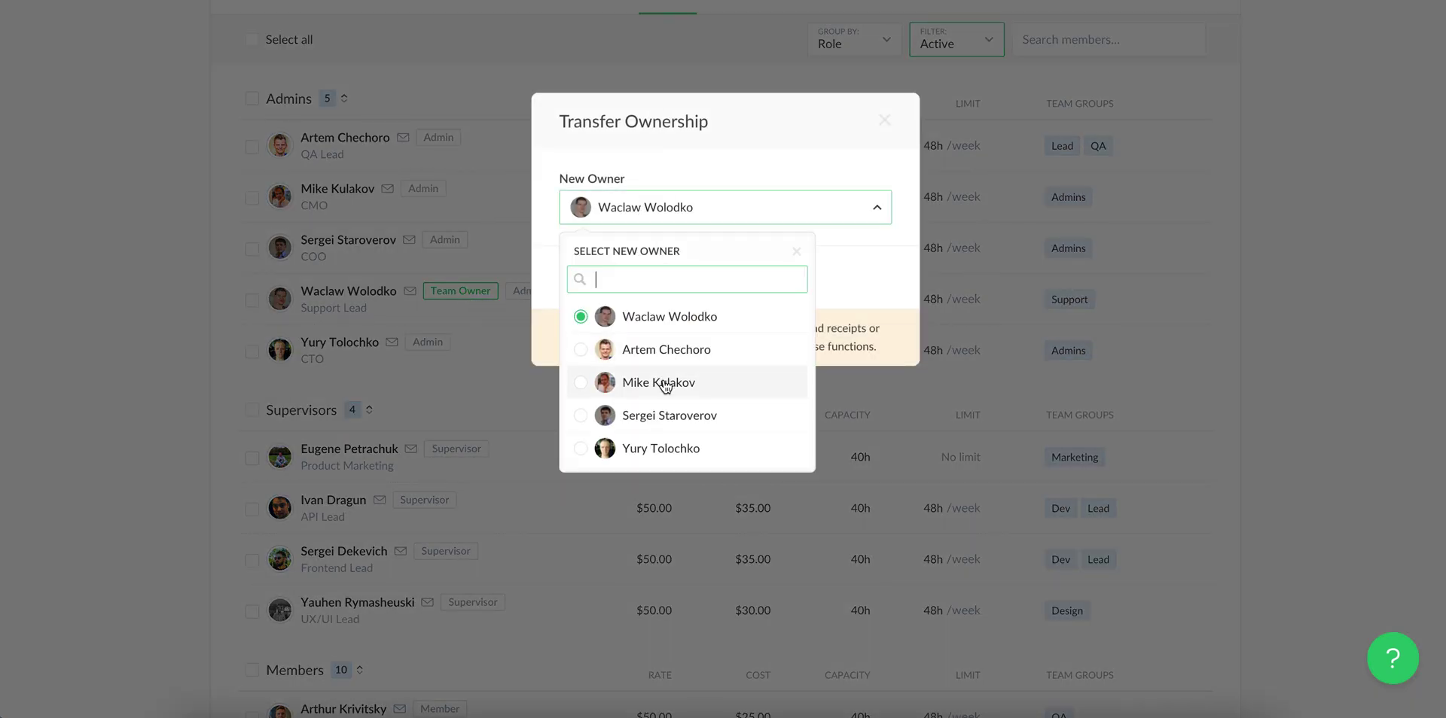
{"action": "left_click", "coordinate": [884, 122]}
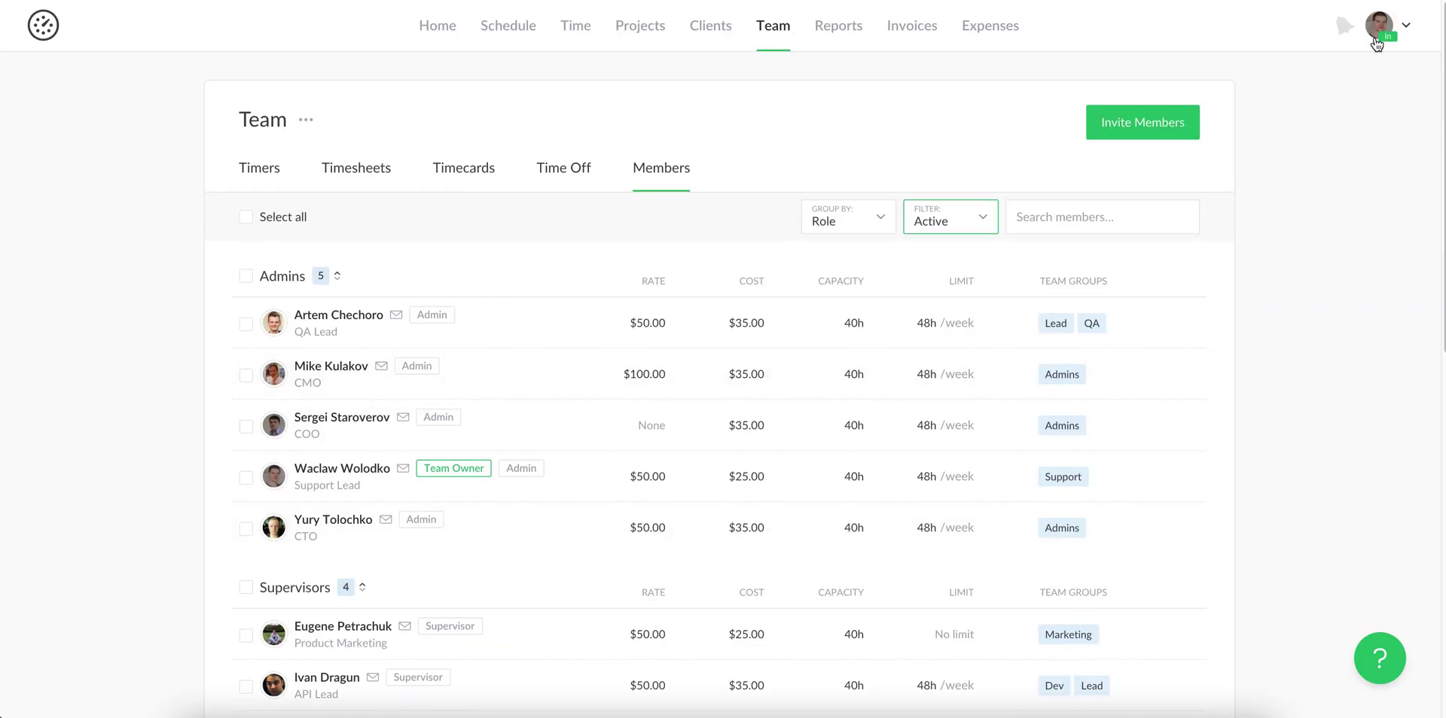
Step: Review the billing settings with current plan, payment method and billing history
{"action": "left_click", "coordinate": [1375, 41]}
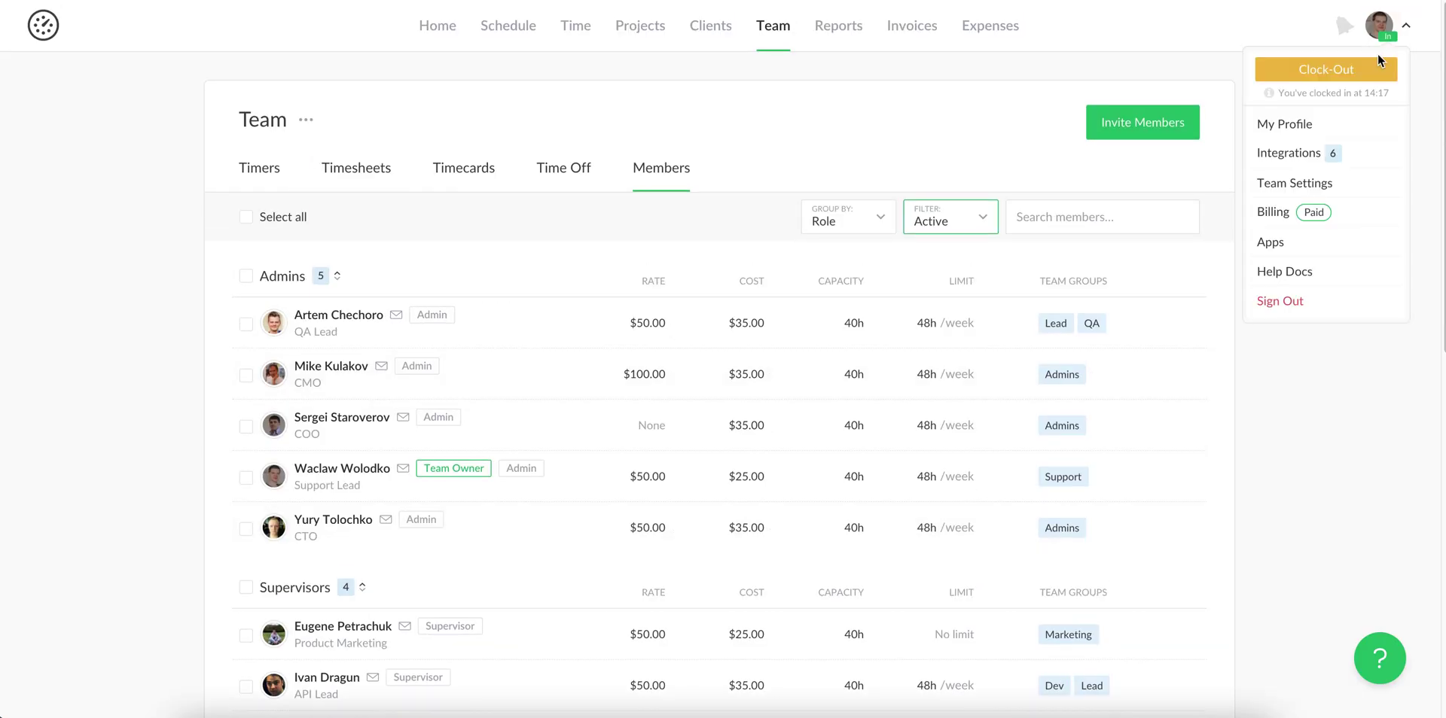
{"action": "left_click", "coordinate": [1316, 214]}
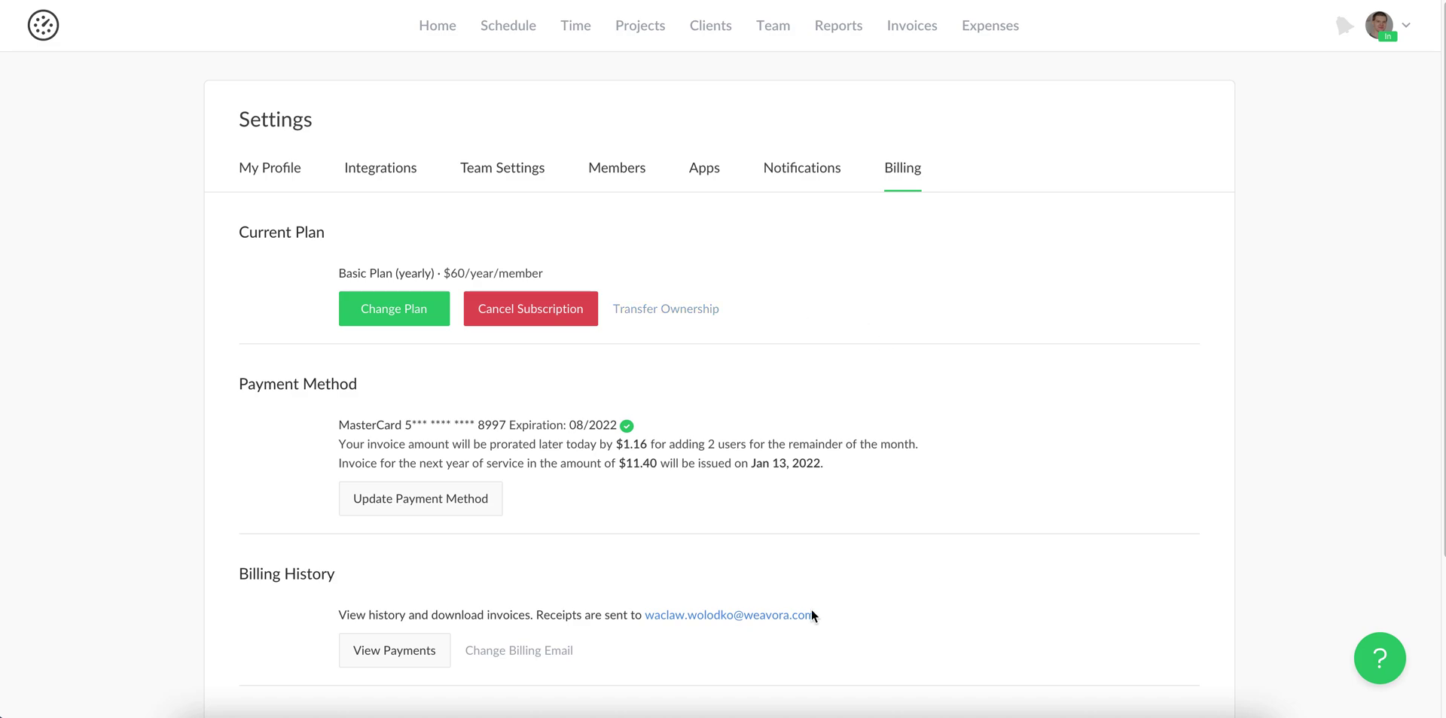
{"action": "scroll", "coordinate": [657, 524], "scroll_direction": "down", "scroll_amount": 3}
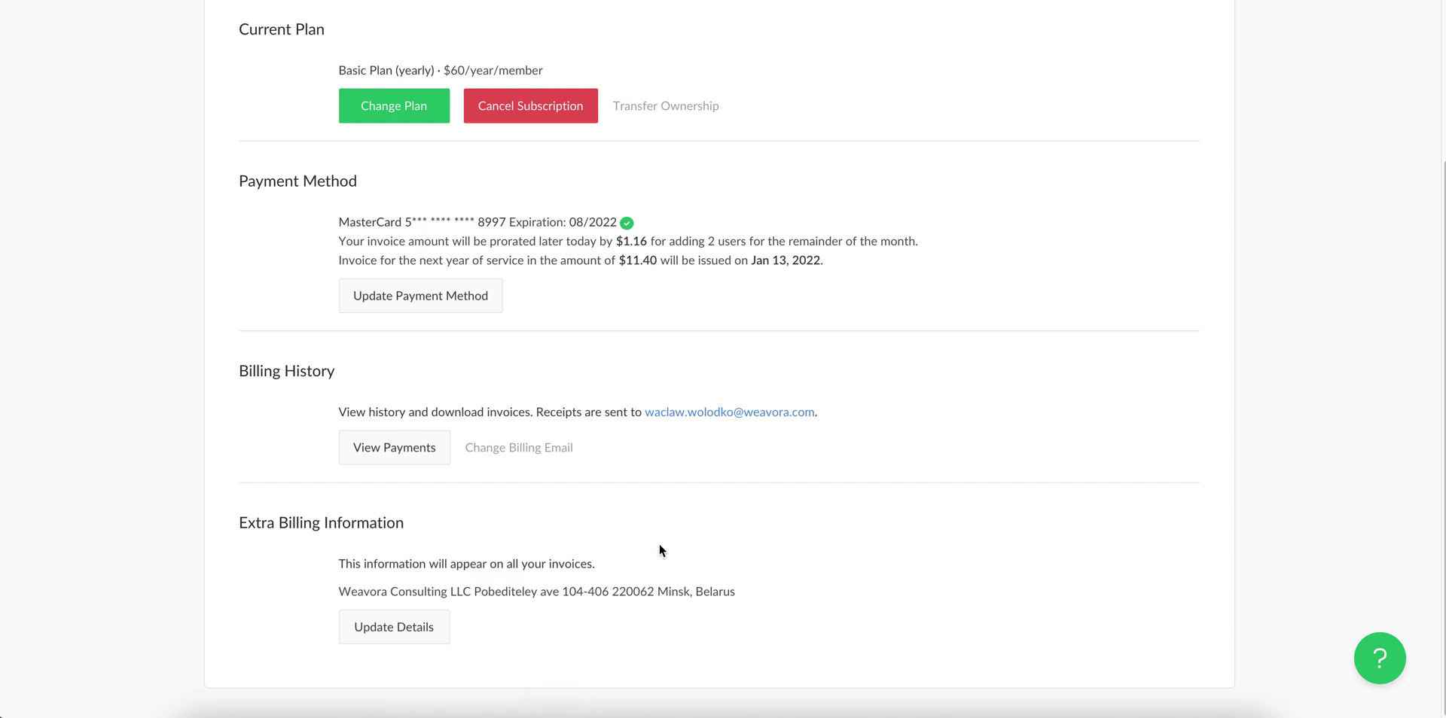
{"action": "scroll", "coordinate": [659, 550], "scroll_direction": "up", "scroll_amount": 3}
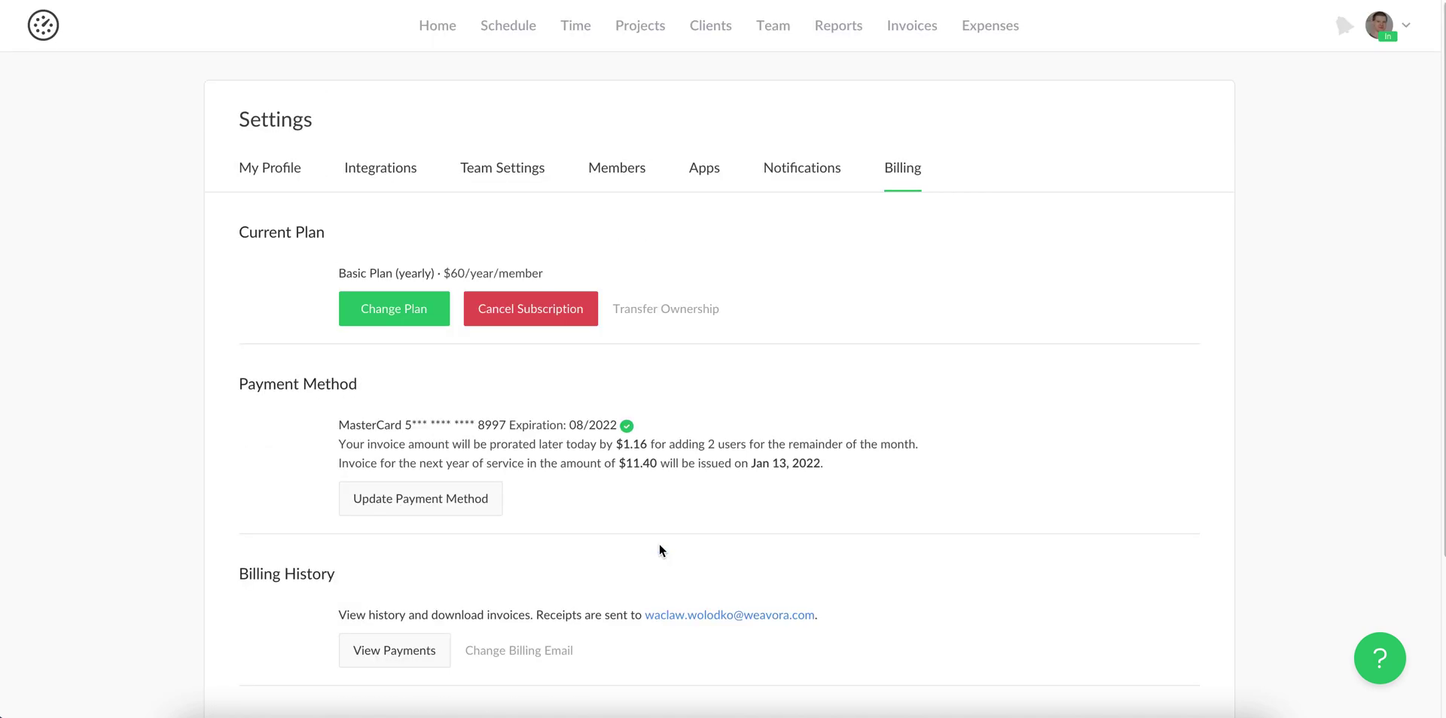
{"action": "left_click", "coordinate": [499, 173]}
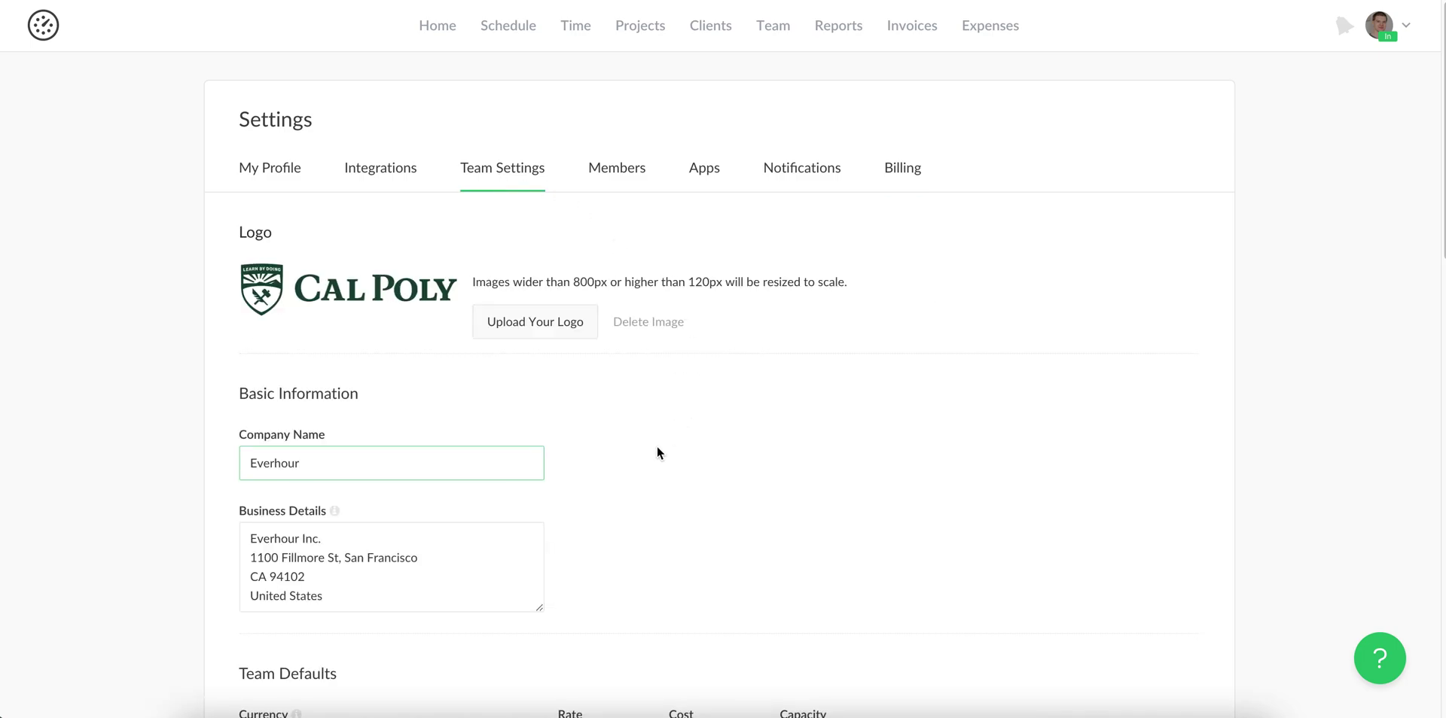
Step: Scroll through the team settings and tracking policy, then return to the members list
{"action": "scroll", "coordinate": [658, 451], "scroll_direction": "down", "scroll_amount": 8}
{"action": "scroll", "coordinate": [657, 455], "scroll_direction": "down", "scroll_amount": 8}
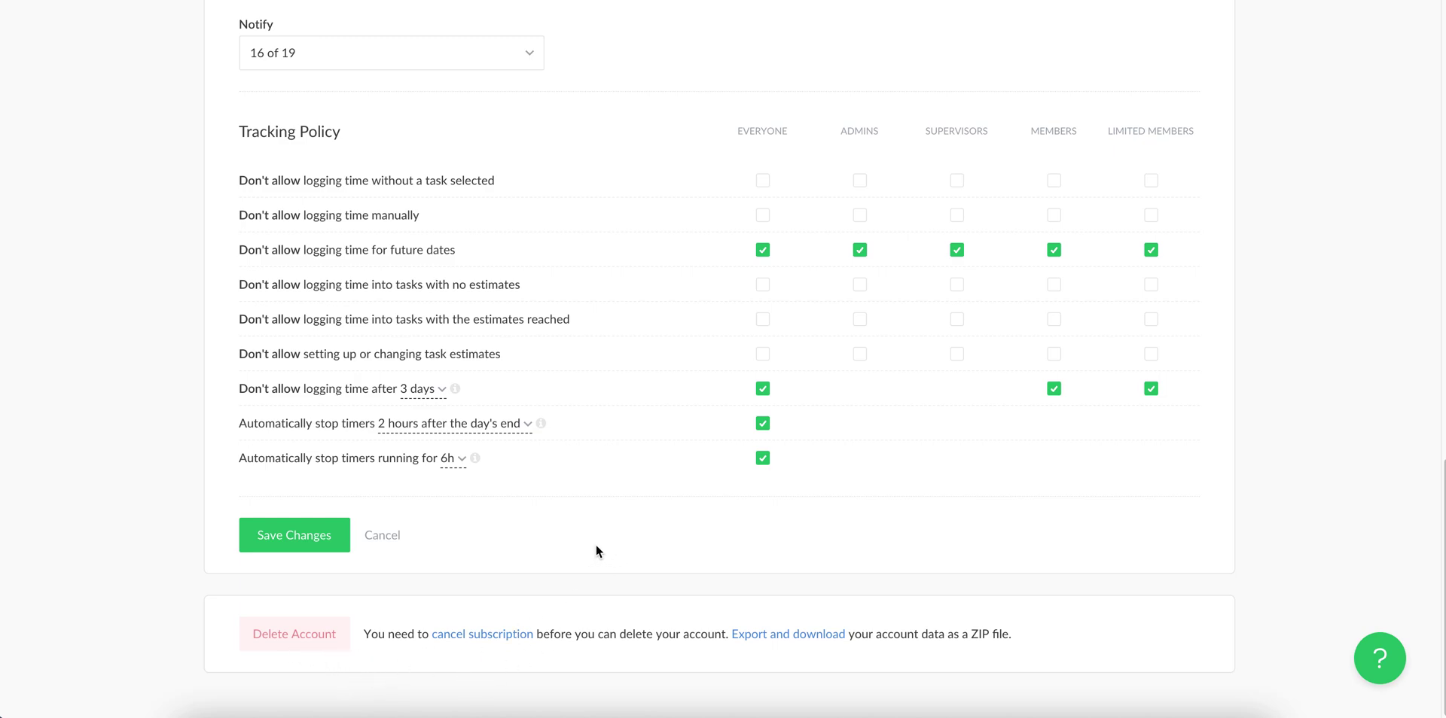
{"action": "scroll", "coordinate": [599, 557], "scroll_direction": "up", "scroll_amount": 3}
{"action": "scroll", "coordinate": [599, 557], "scroll_direction": "up", "scroll_amount": 10}
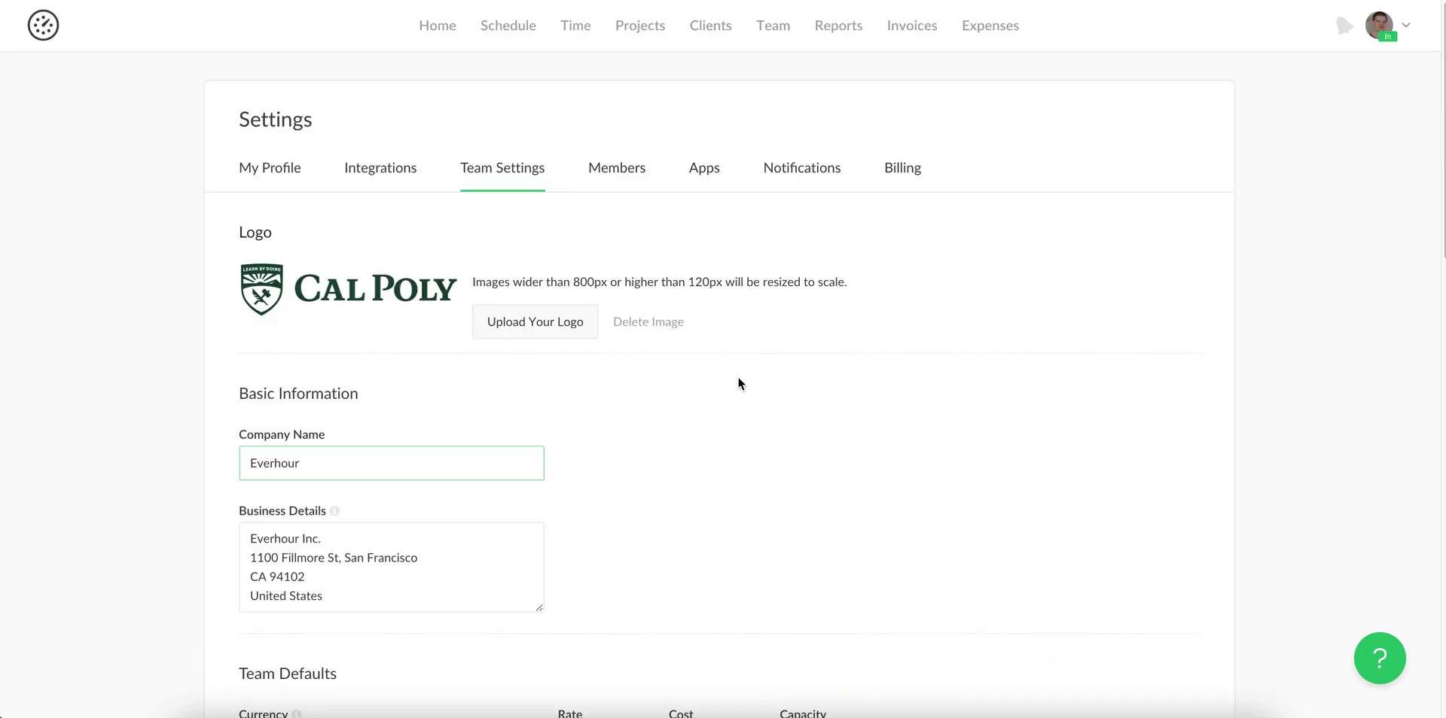
{"action": "left_click", "coordinate": [630, 175]}
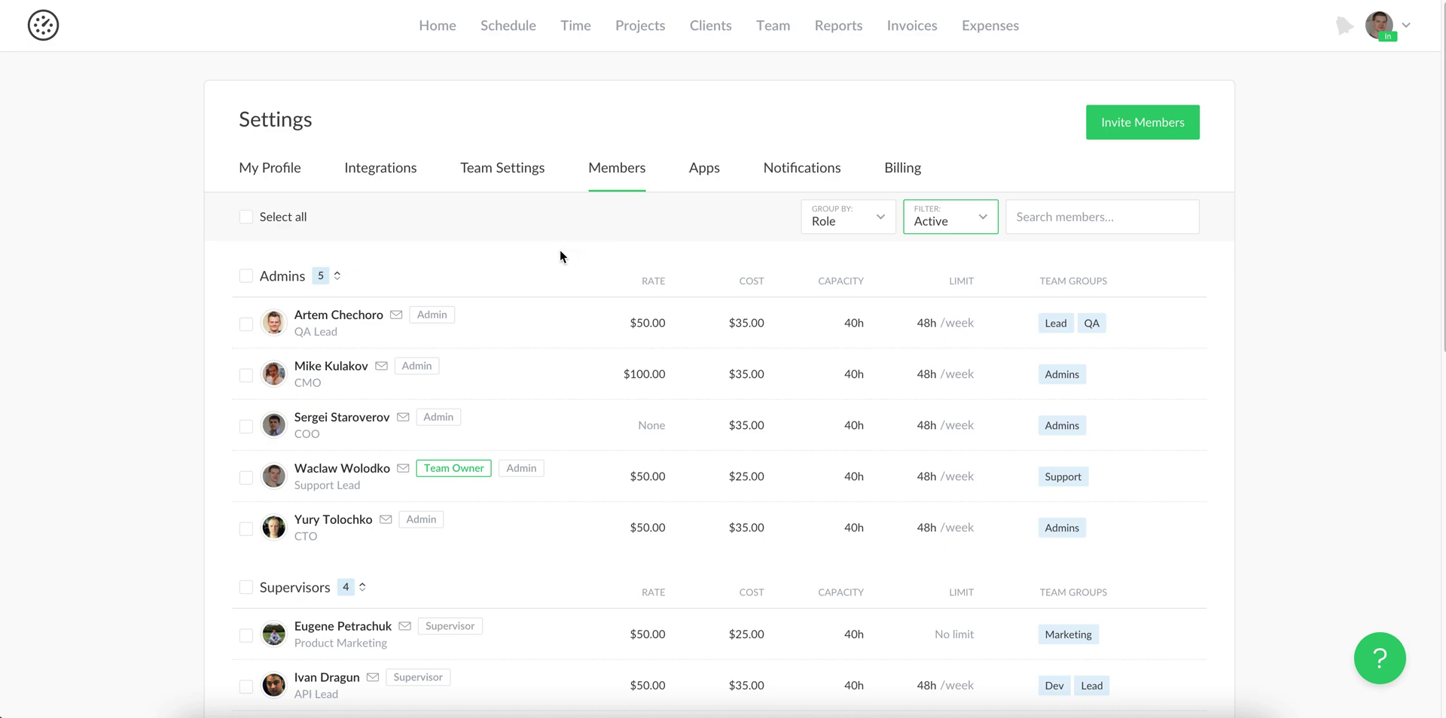
Step: Open the Team Report from the Custom Reports section of Reports
{"action": "left_click", "coordinate": [838, 30]}
{"action": "scroll", "coordinate": [723, 489], "scroll_direction": "down", "scroll_amount": 5}
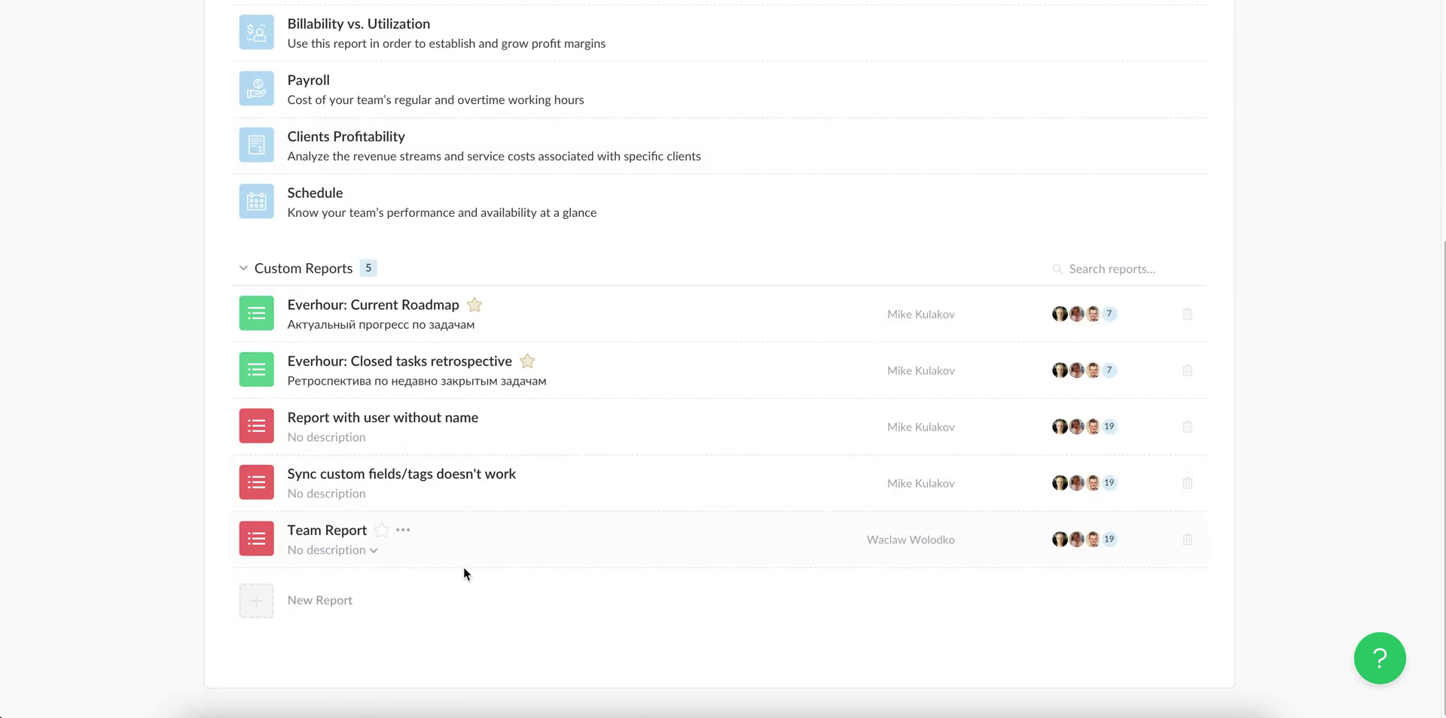
{"action": "left_click", "coordinate": [325, 535]}
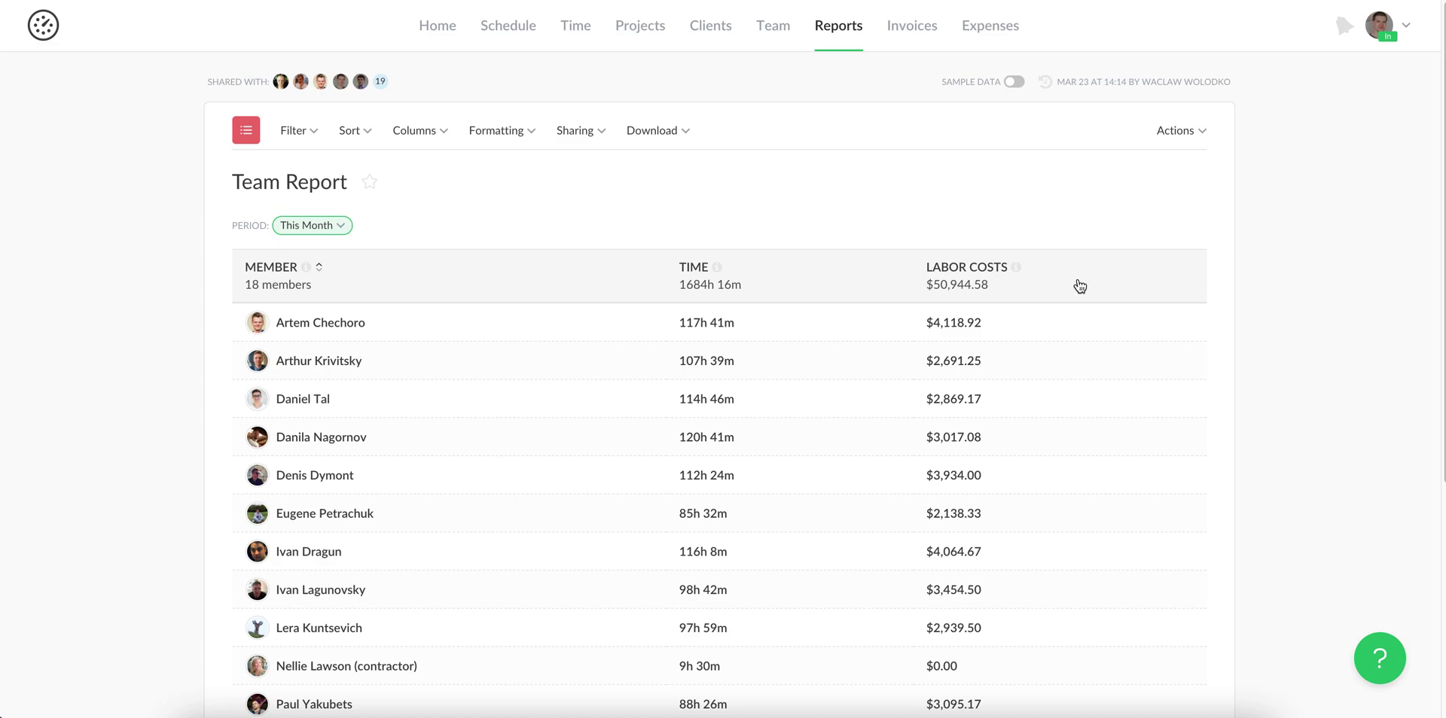
Step: Inspect a member's time entries and their row actions, closing without saving changes
{"action": "mouse_move", "coordinate": [706, 323]}
{"action": "left_click", "coordinate": [711, 332]}
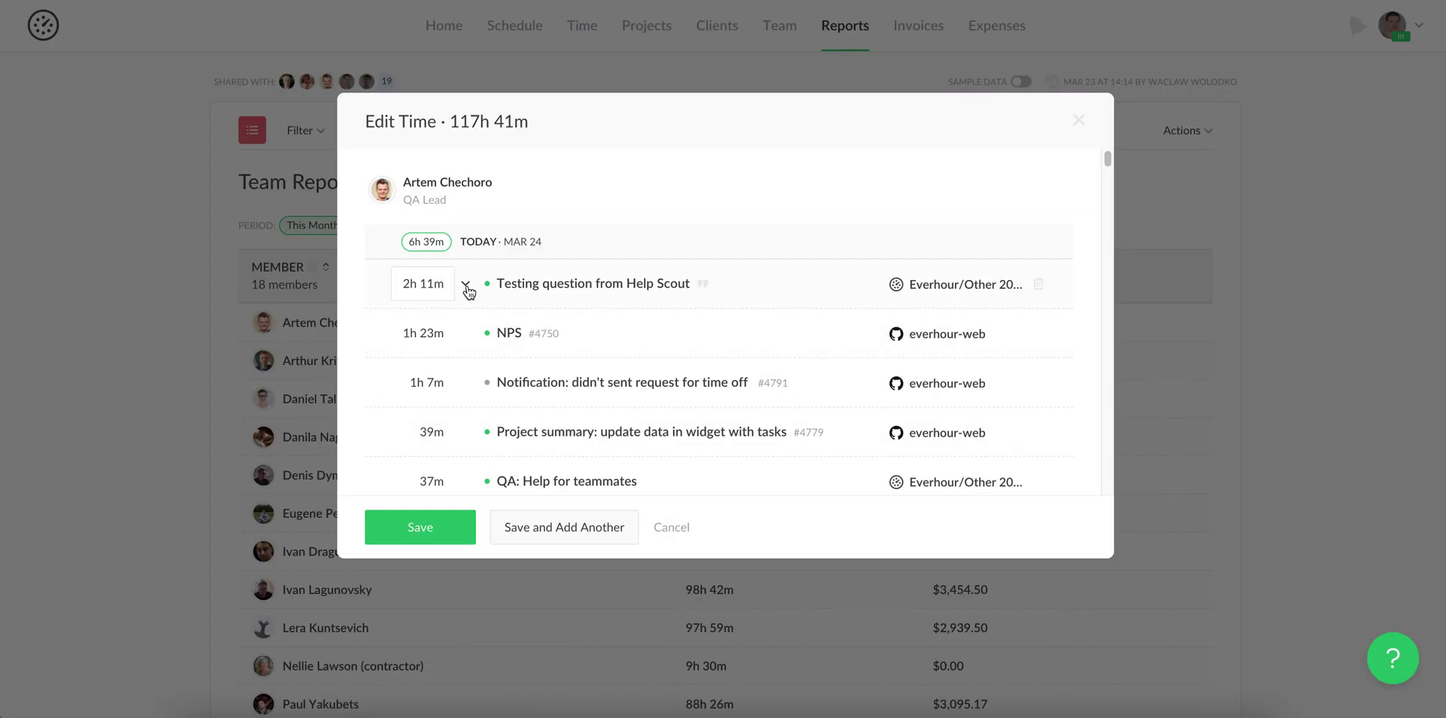
{"action": "left_click", "coordinate": [465, 285]}
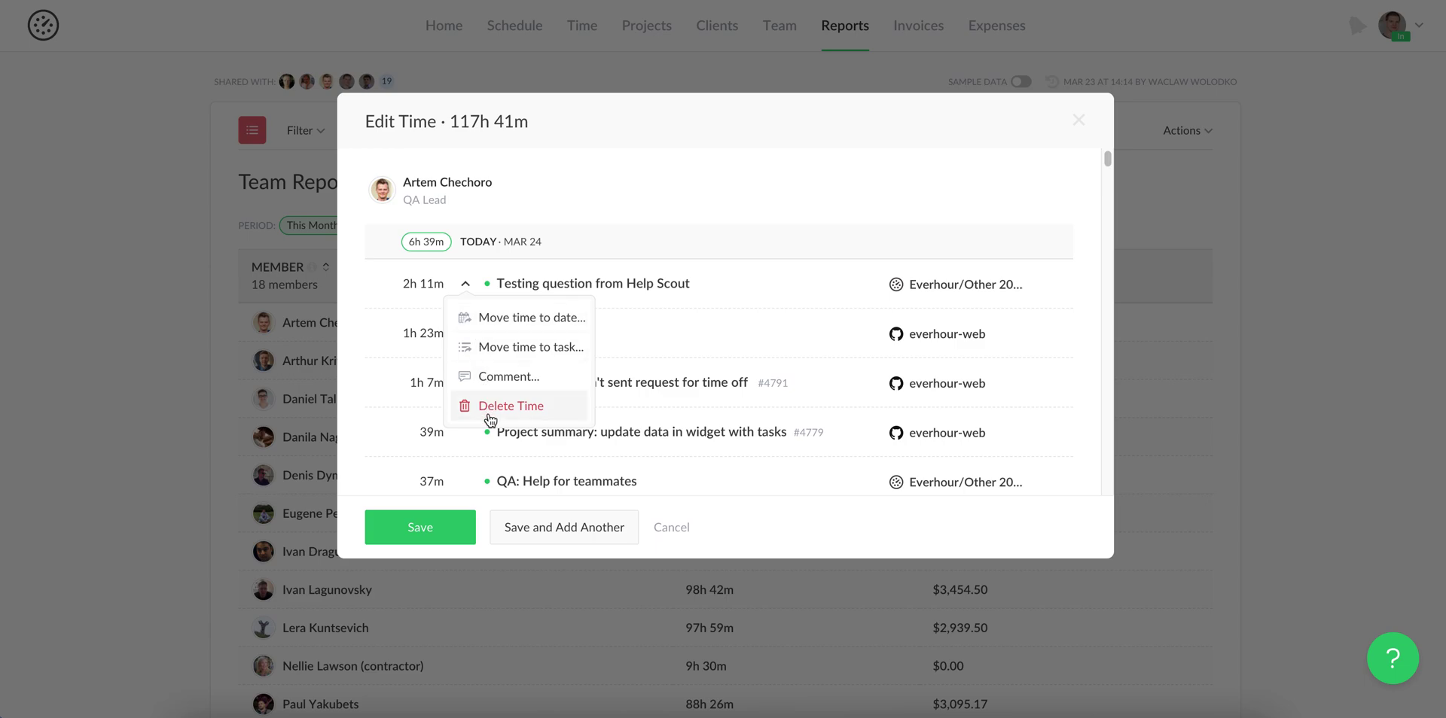
{"action": "left_click", "coordinate": [843, 173]}
{"action": "mouse_move", "coordinate": [678, 333]}
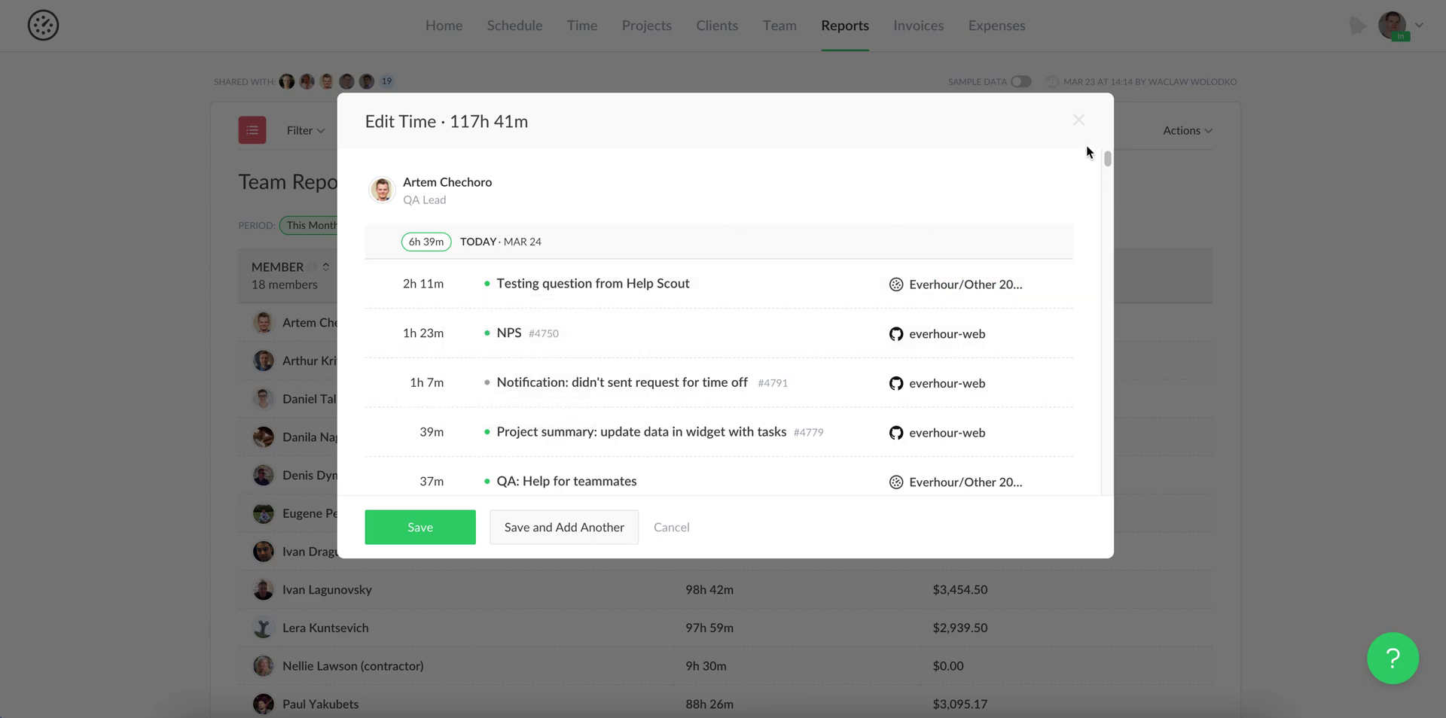
{"action": "left_click", "coordinate": [1079, 122]}
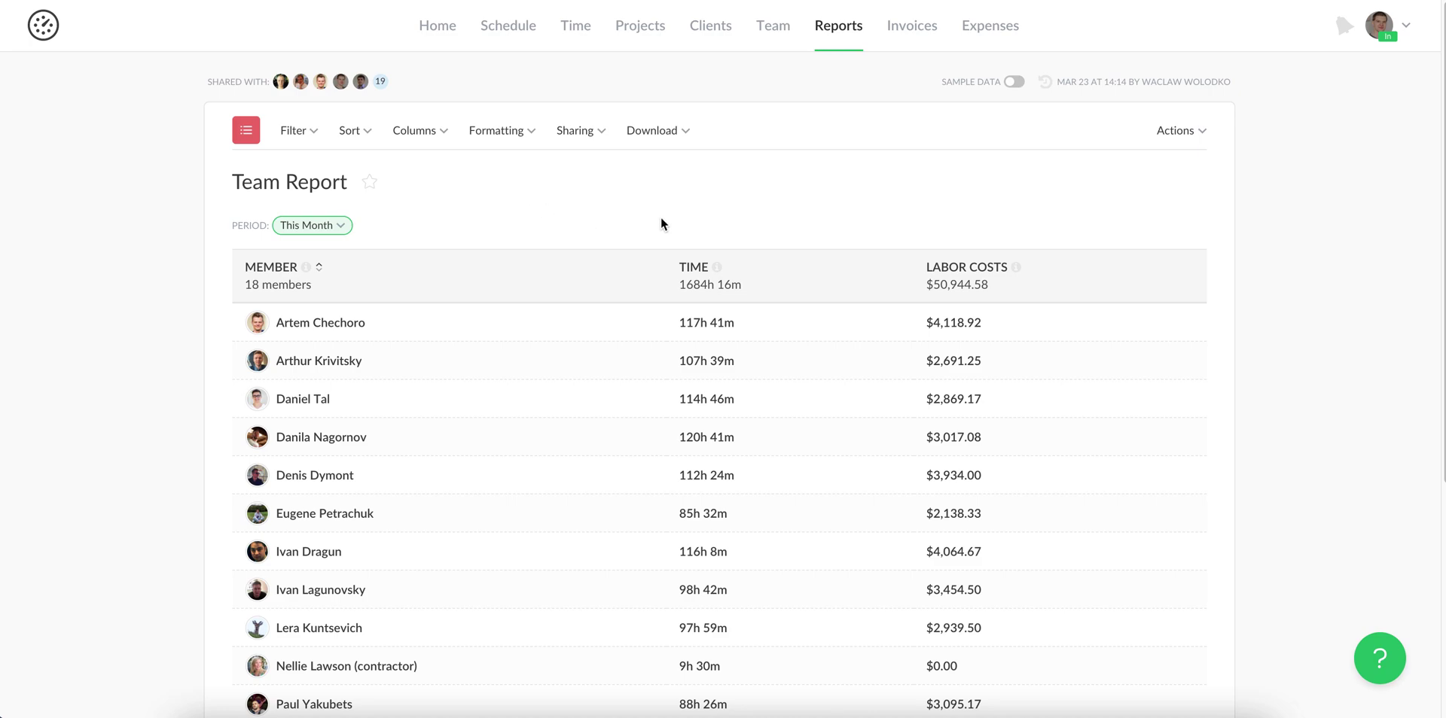
Step: Look over the projects, then review expenses grouped by member totaling $66.47k
{"action": "left_click", "coordinate": [639, 48]}
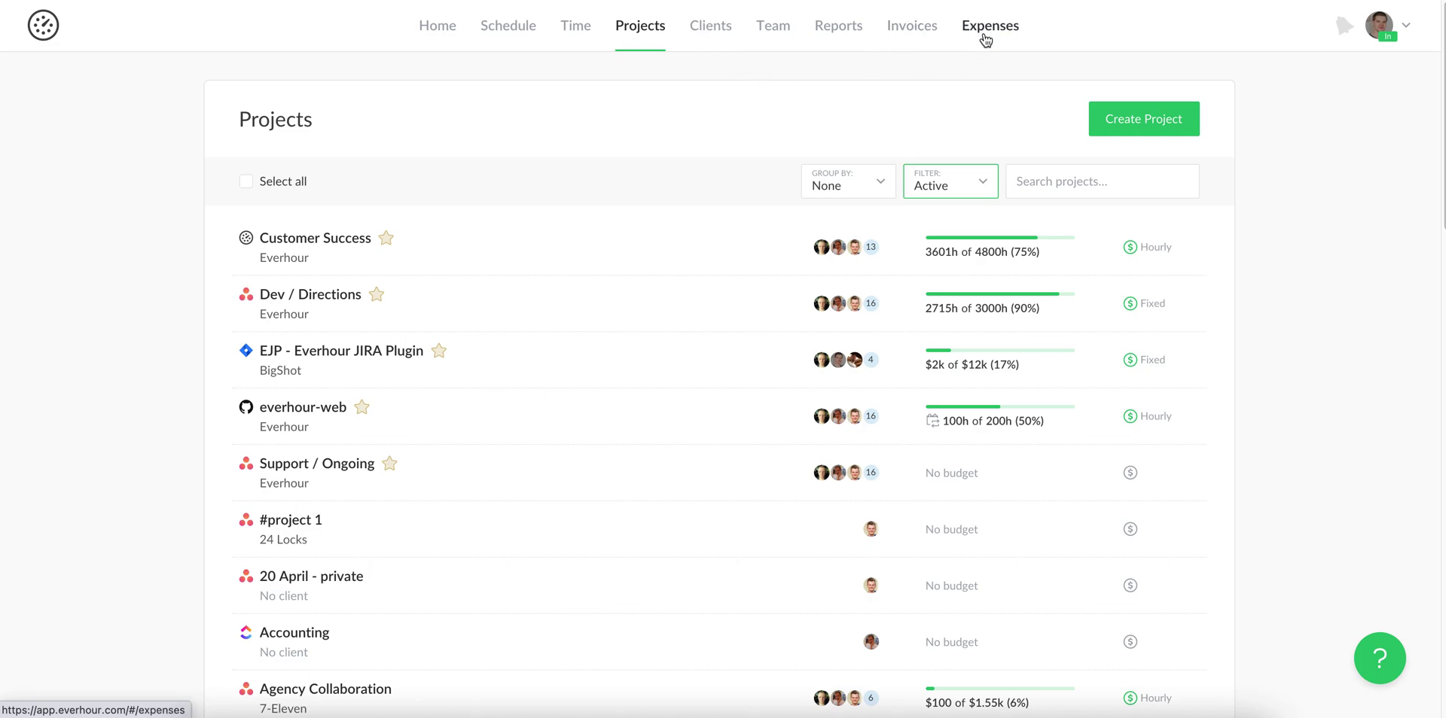
{"action": "left_click", "coordinate": [986, 40]}
{"action": "scroll", "coordinate": [742, 305], "scroll_direction": "down", "scroll_amount": 10}
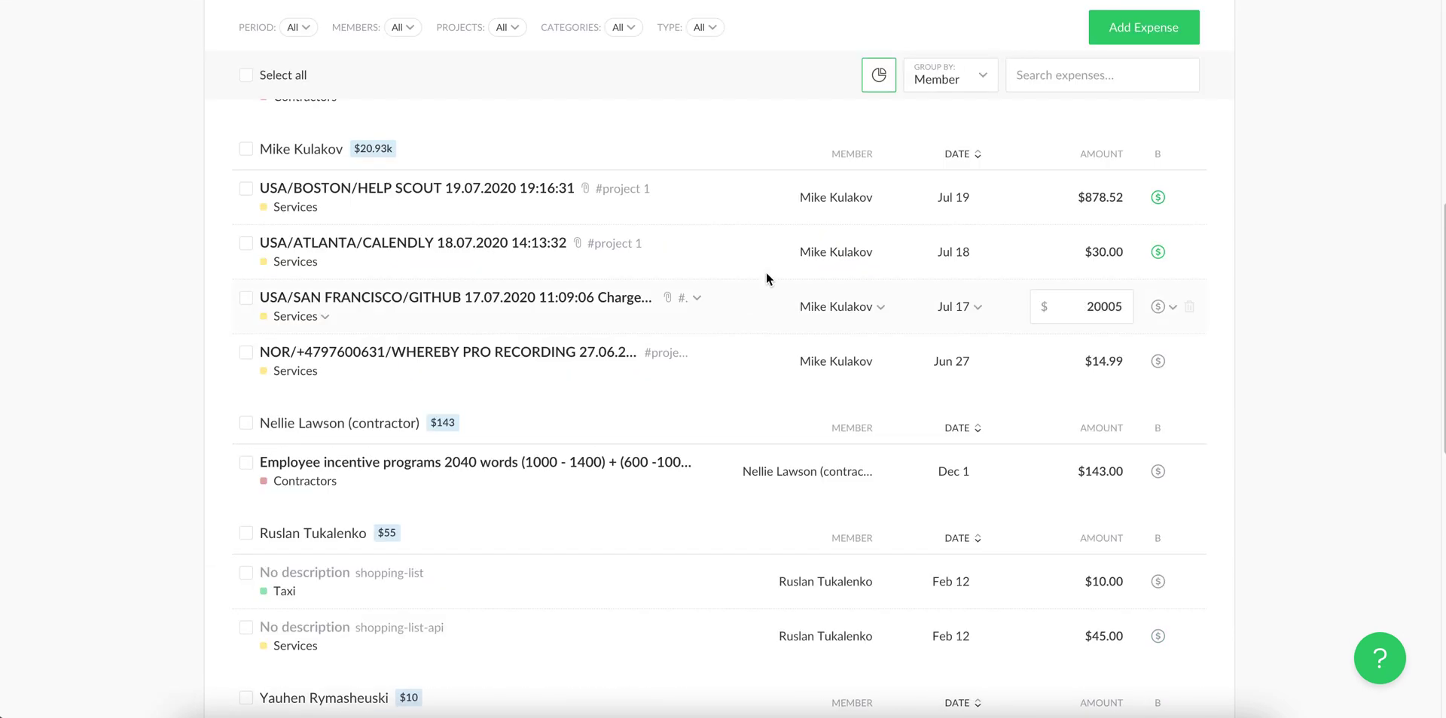
{"action": "left_click", "coordinate": [872, 352]}
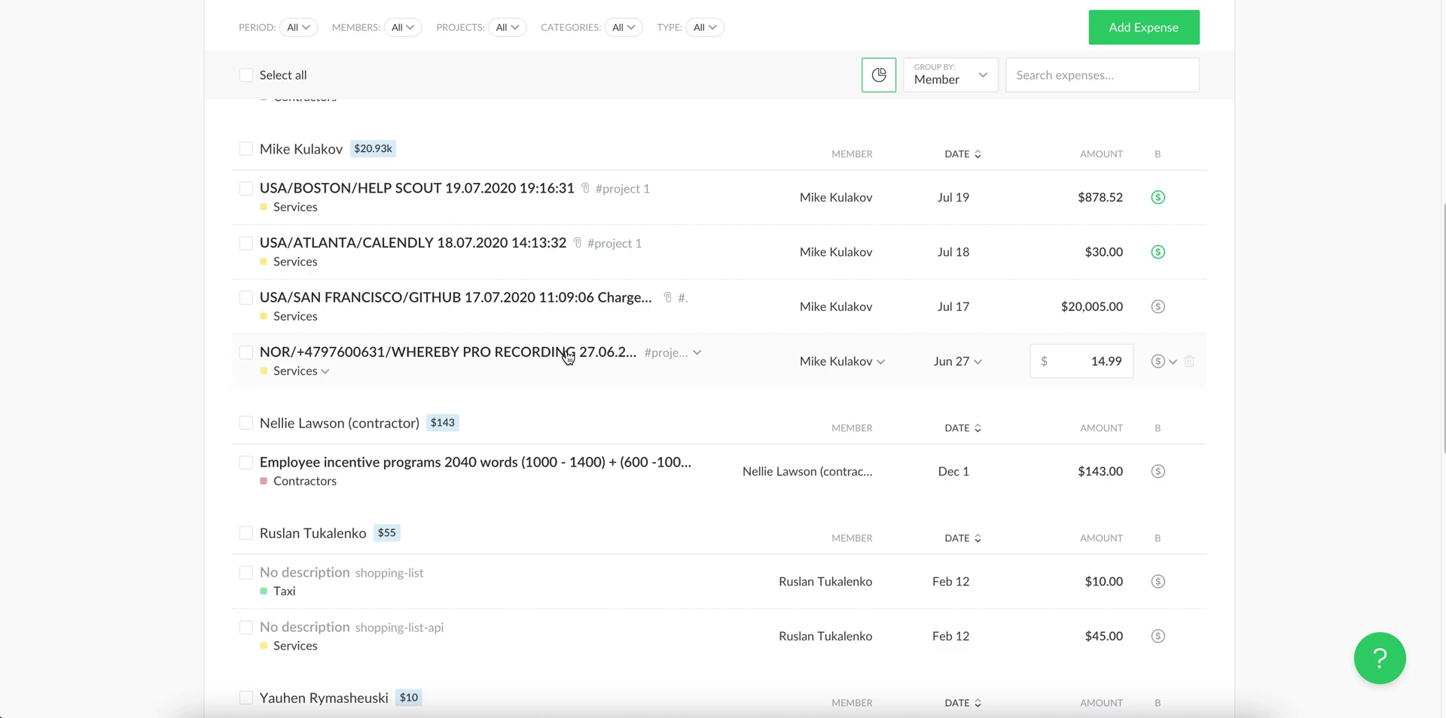
{"action": "scroll", "coordinate": [568, 358], "scroll_direction": "up", "scroll_amount": 1}
{"action": "scroll", "coordinate": [645, 345], "scroll_direction": "up", "scroll_amount": 4}
{"action": "scroll", "coordinate": [645, 345], "scroll_direction": "up", "scroll_amount": 2}
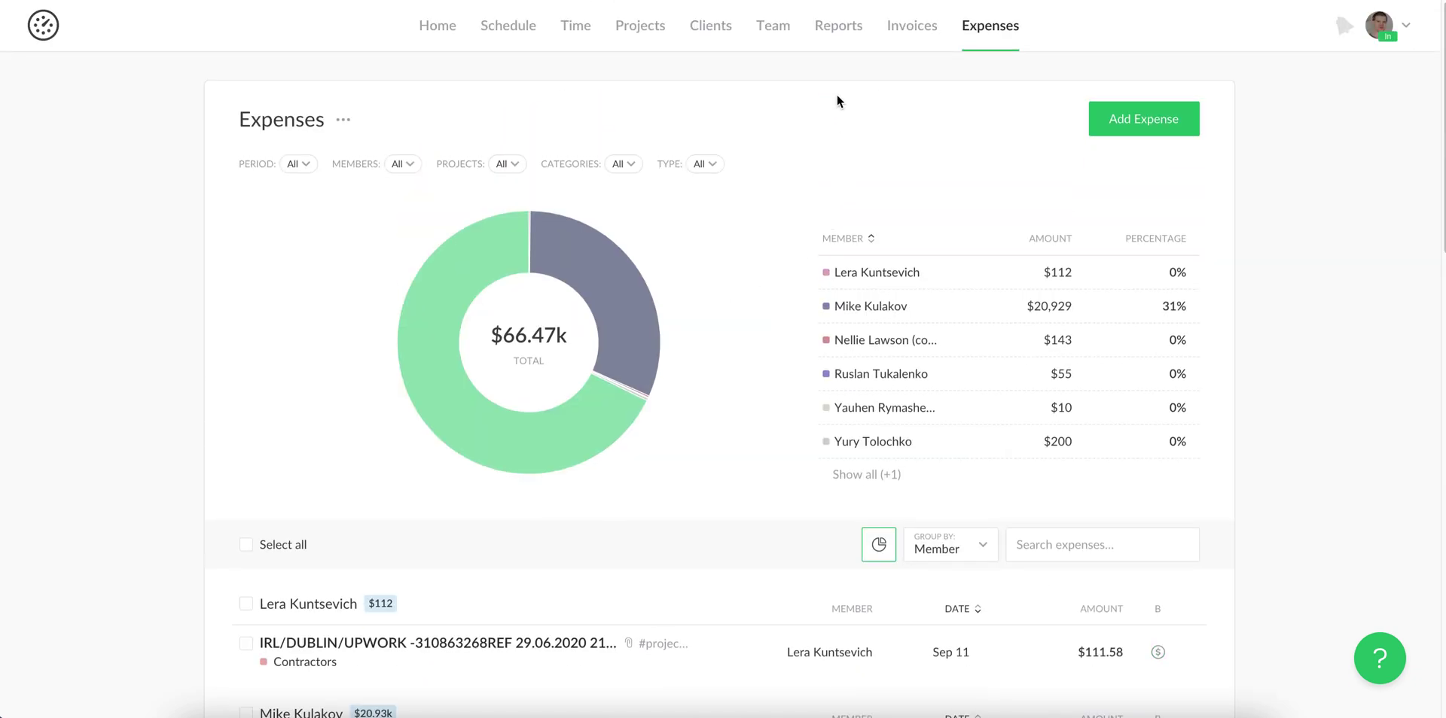
Step: Return via Reports to the Team page's role-grouped Members list
{"action": "left_click", "coordinate": [844, 29]}
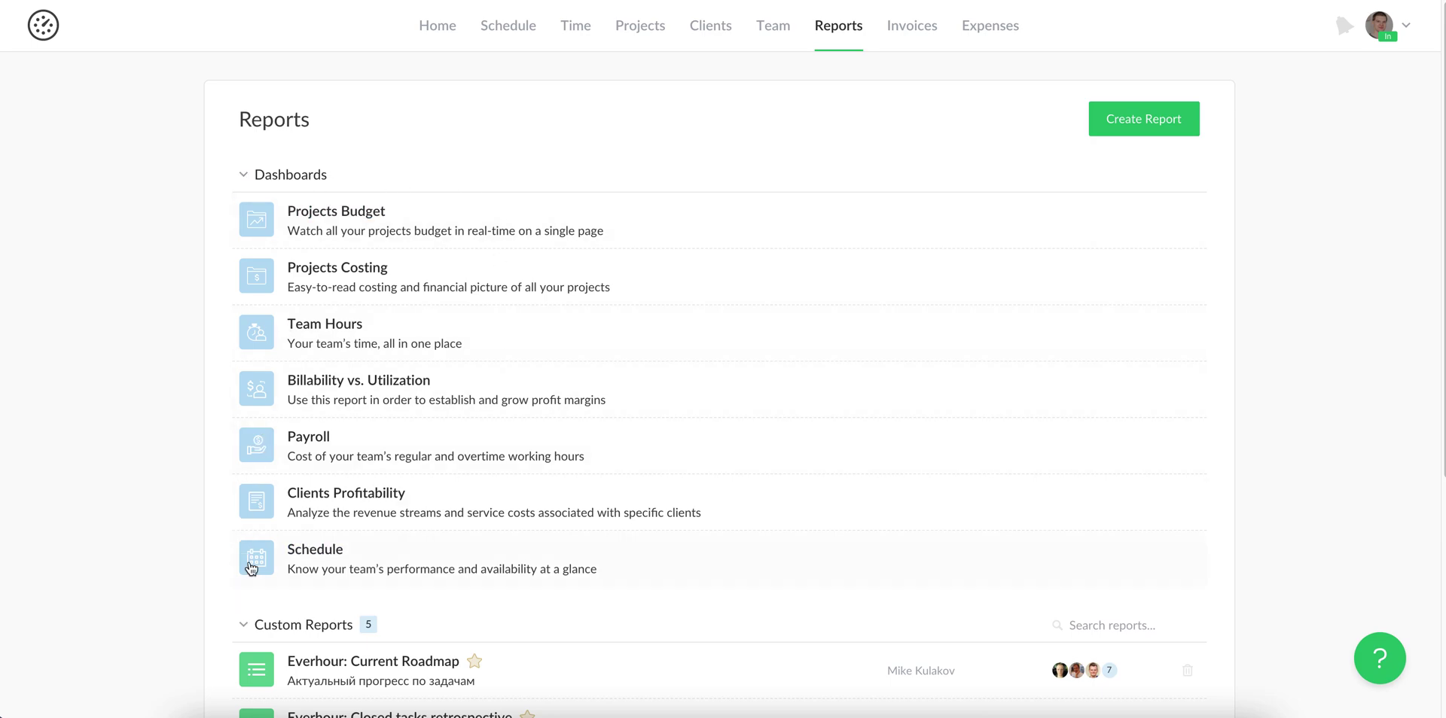
{"action": "left_click", "coordinate": [771, 34]}
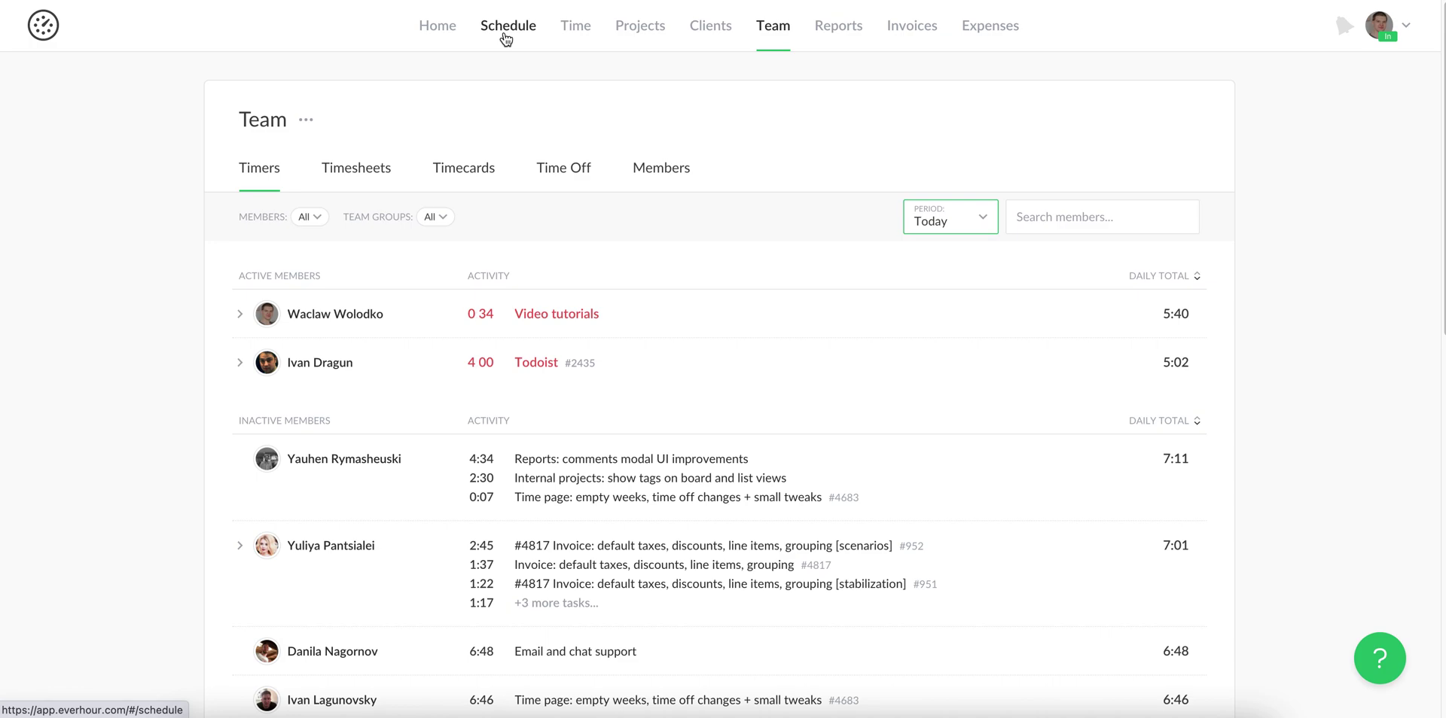
{"action": "left_click", "coordinate": [686, 178]}
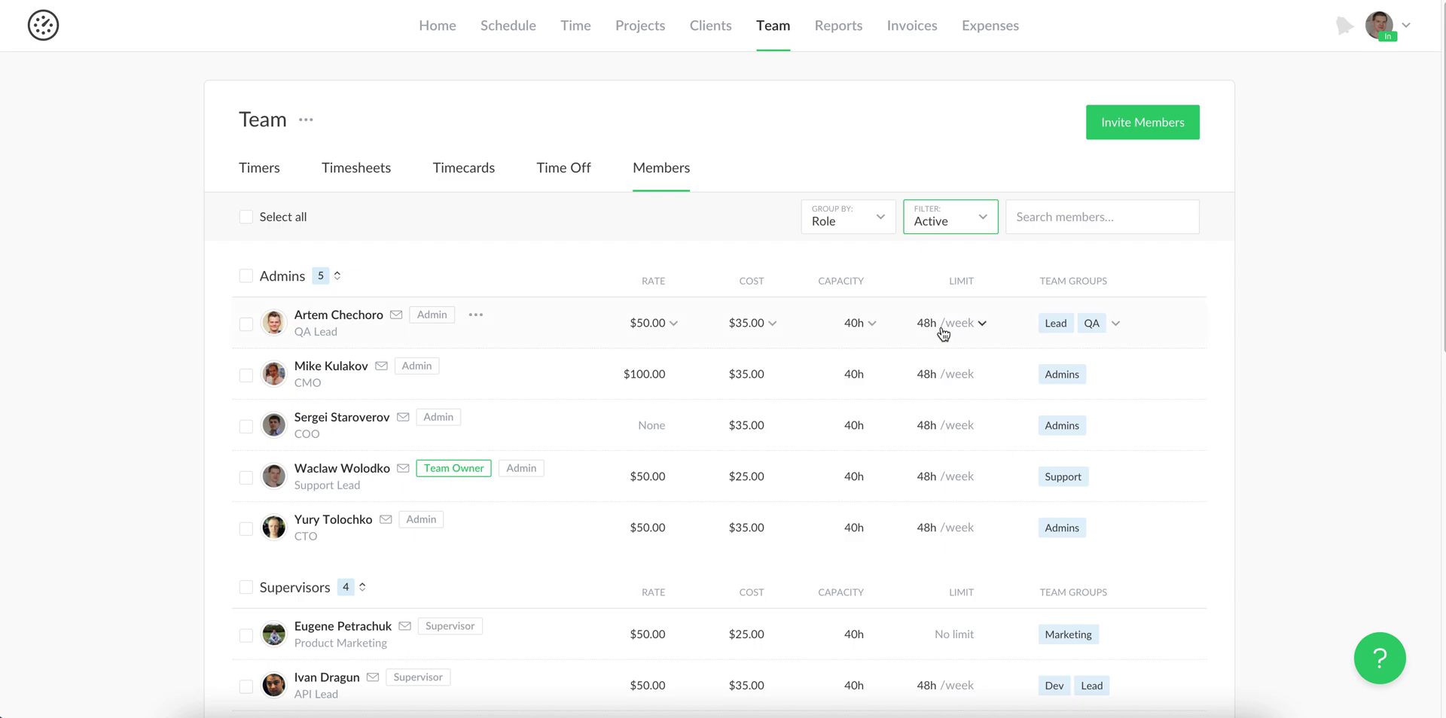
Step: Open the admin member's profile editor and view the Role dropdown options
{"action": "left_click", "coordinate": [476, 316]}
{"action": "left_click", "coordinate": [519, 611]}
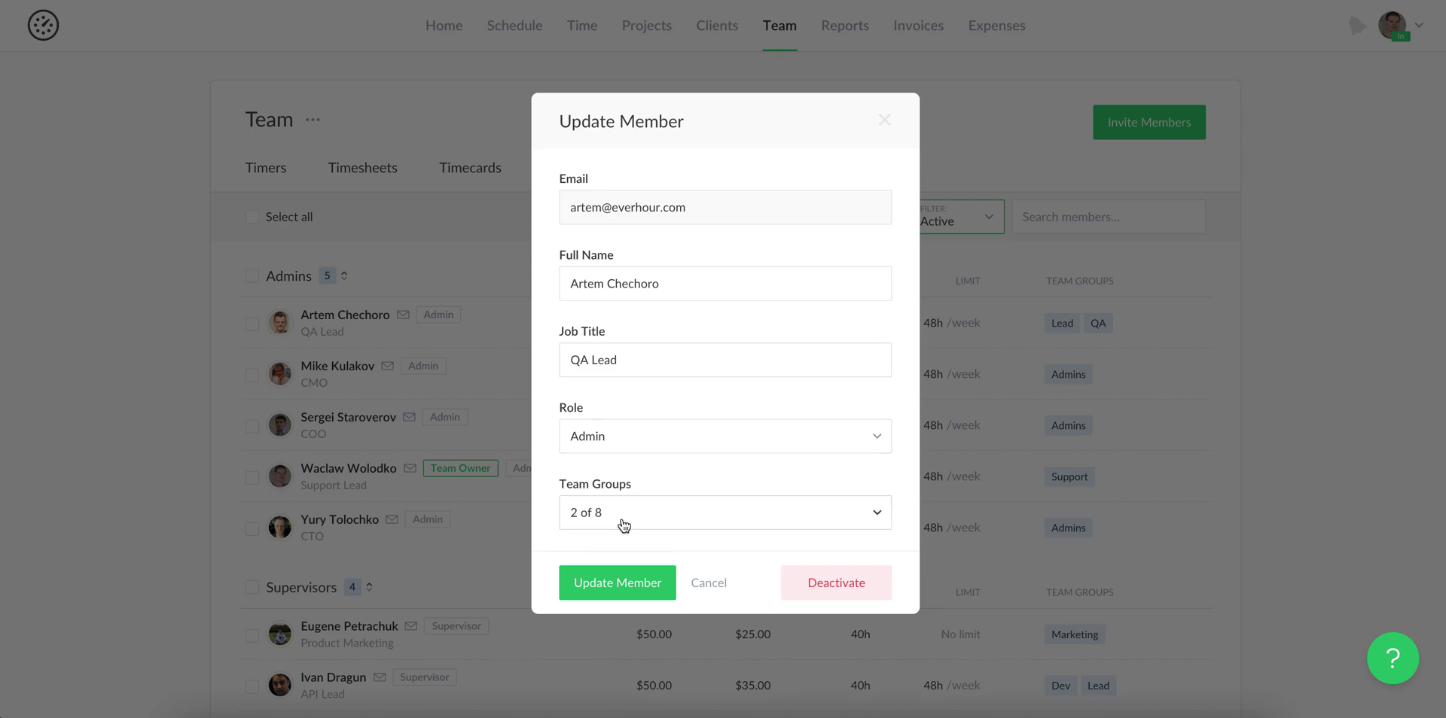
{"action": "left_click", "coordinate": [595, 441]}
Step: Close the member details unchanged, switch to the contractor's window and list its three reports
{"action": "left_click", "coordinate": [886, 121]}
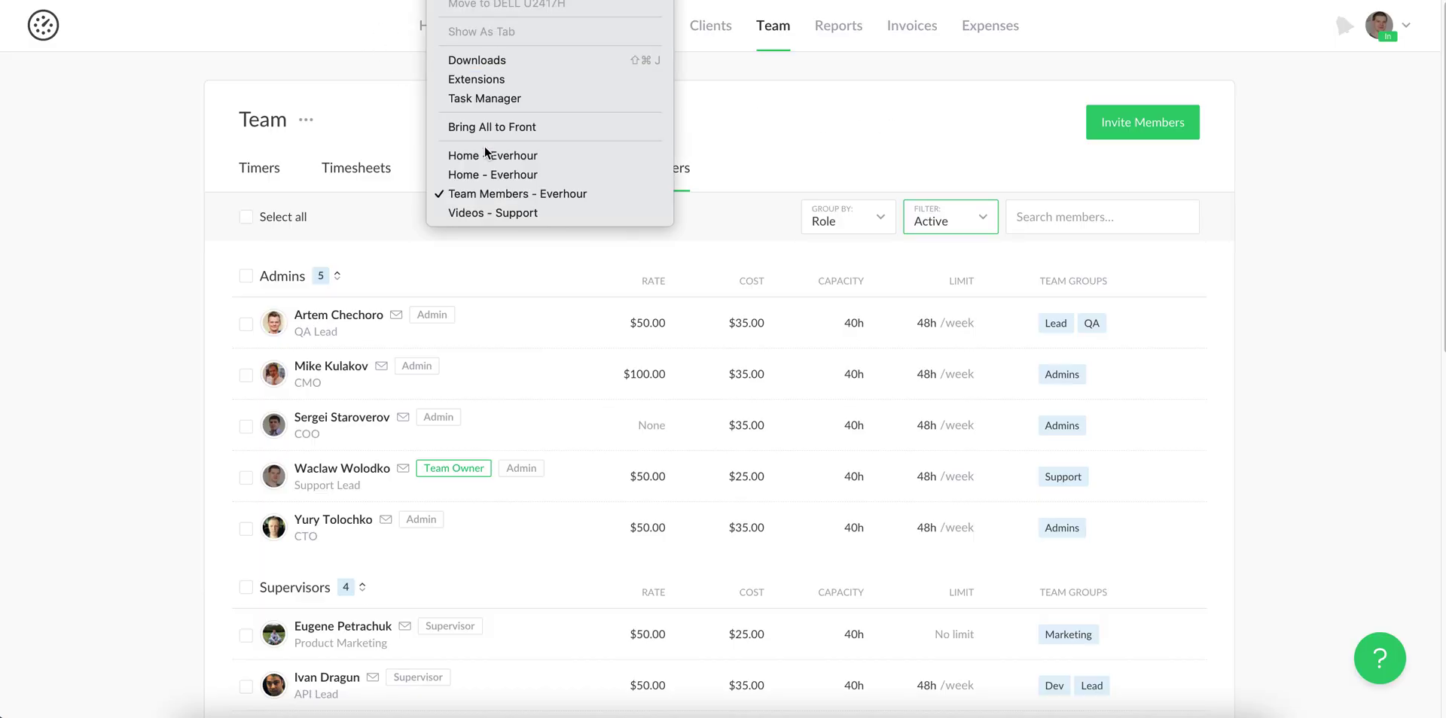
{"action": "left_click", "coordinate": [483, 174]}
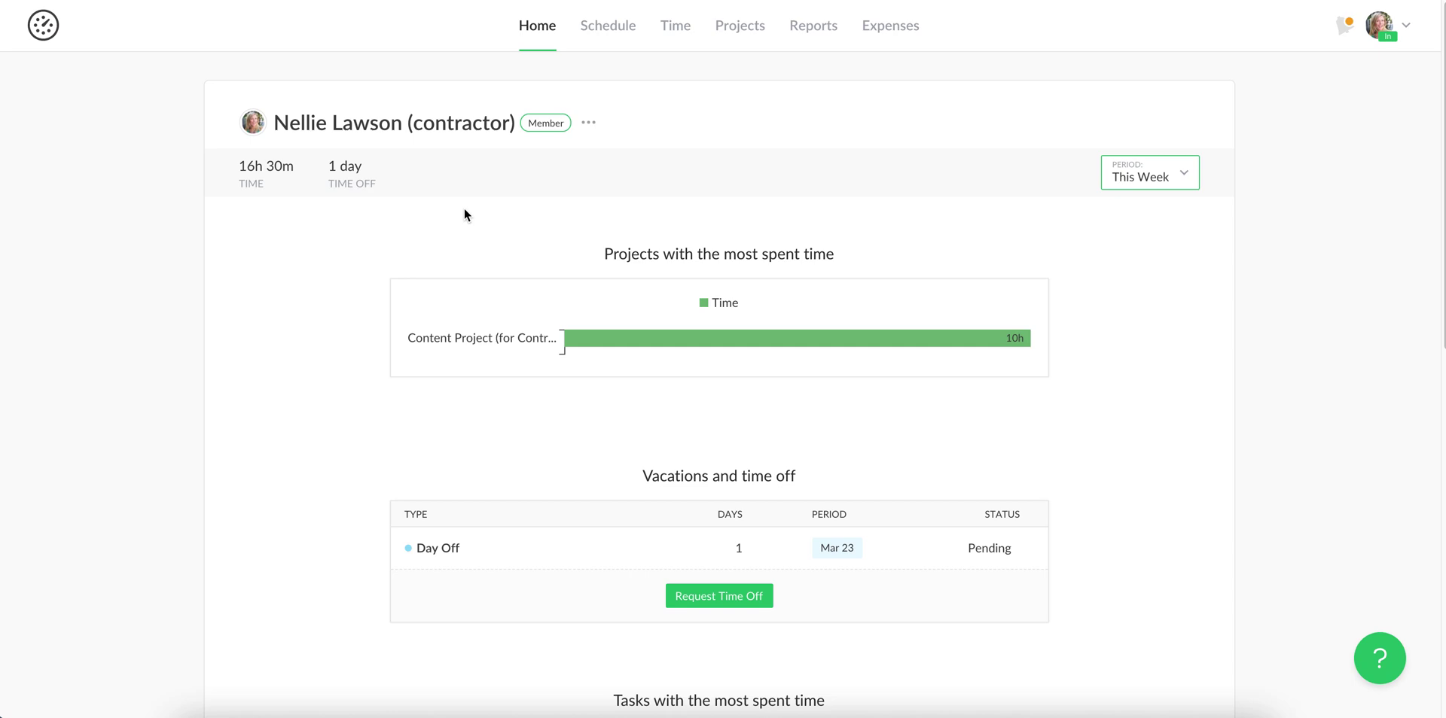
{"action": "left_click", "coordinate": [826, 34]}
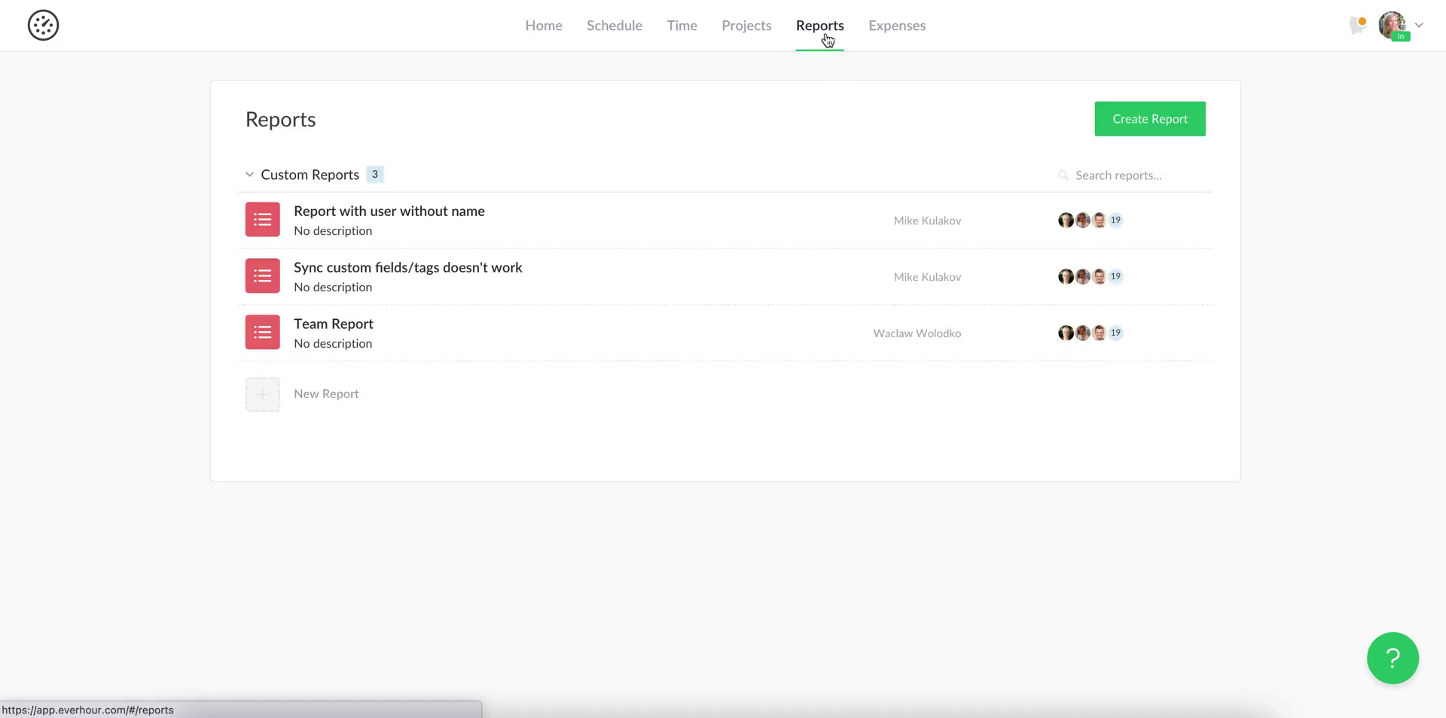
Step: As the contractor, open Team Report and check editing of the 9h 30m and 22h 56m entries
{"action": "left_click", "coordinate": [361, 329]}
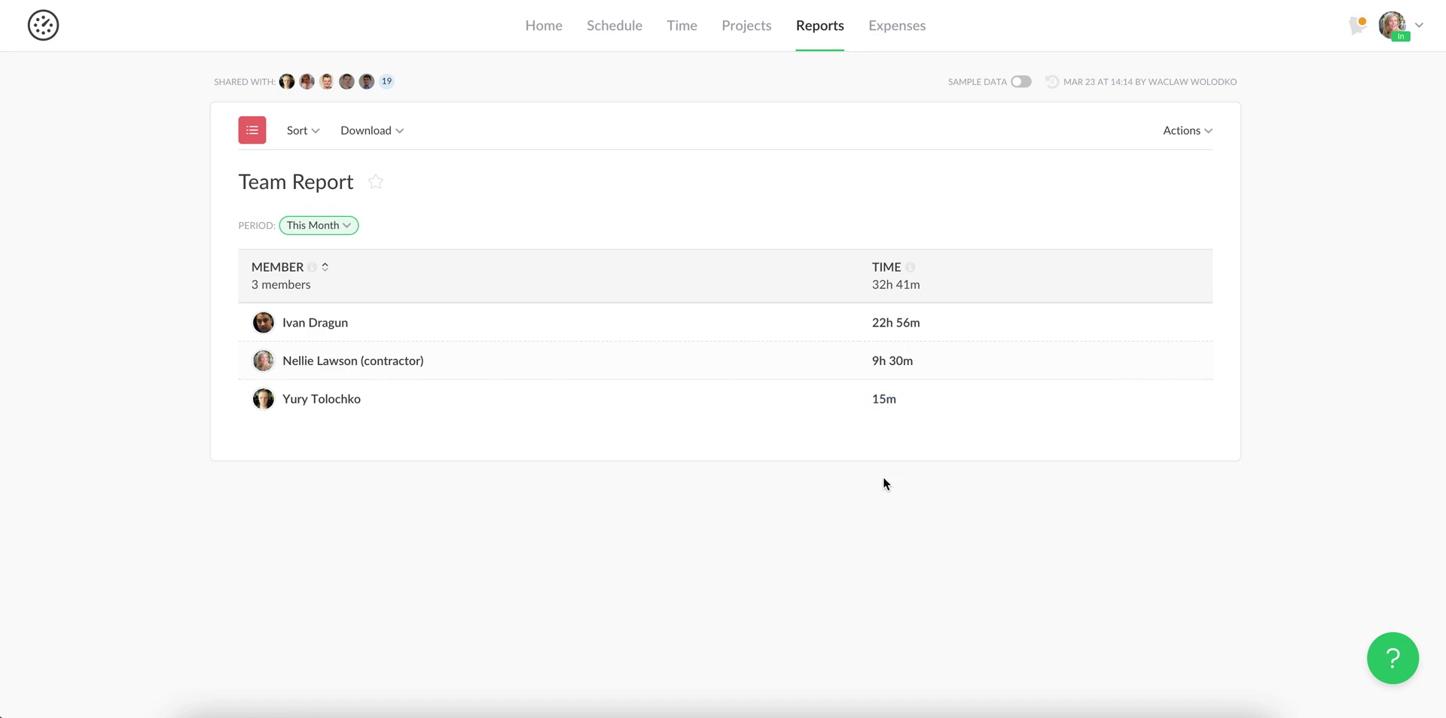
{"action": "left_click", "coordinate": [892, 364]}
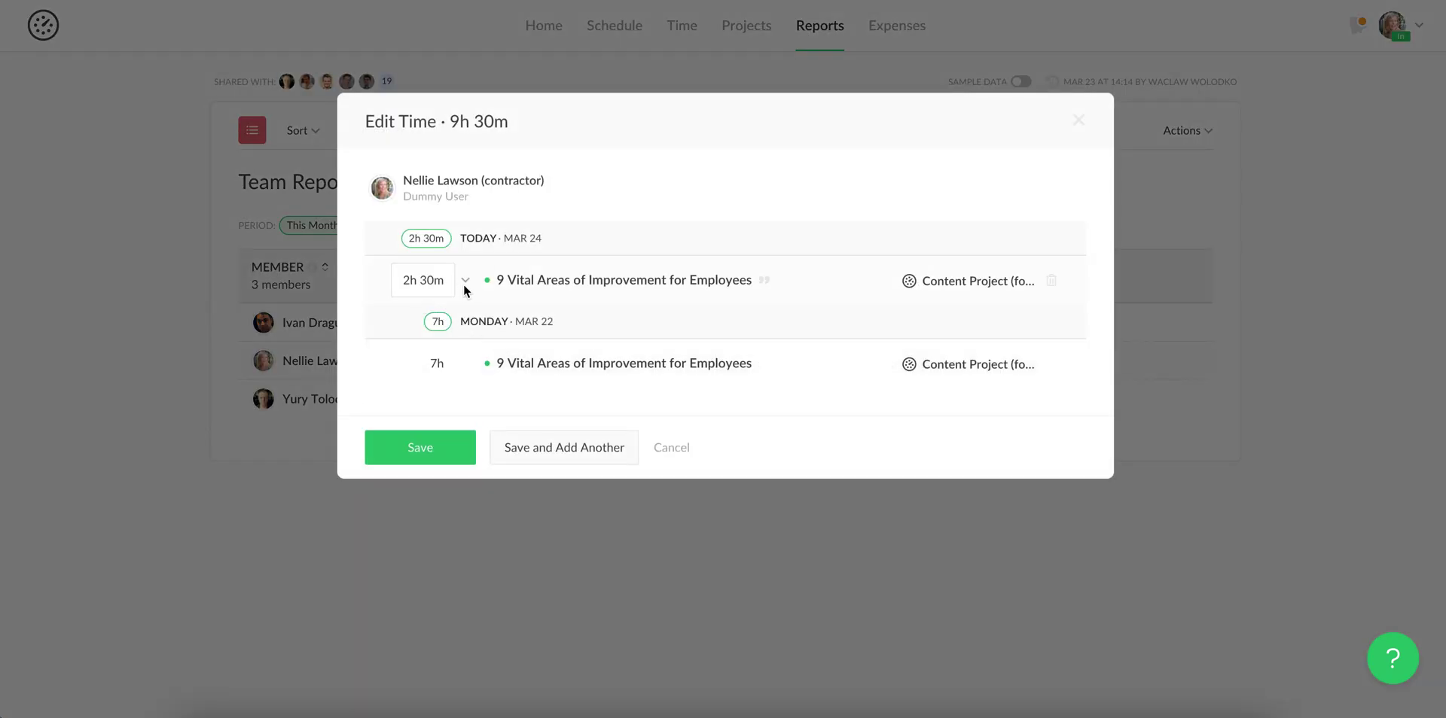
{"action": "left_click", "coordinate": [466, 284]}
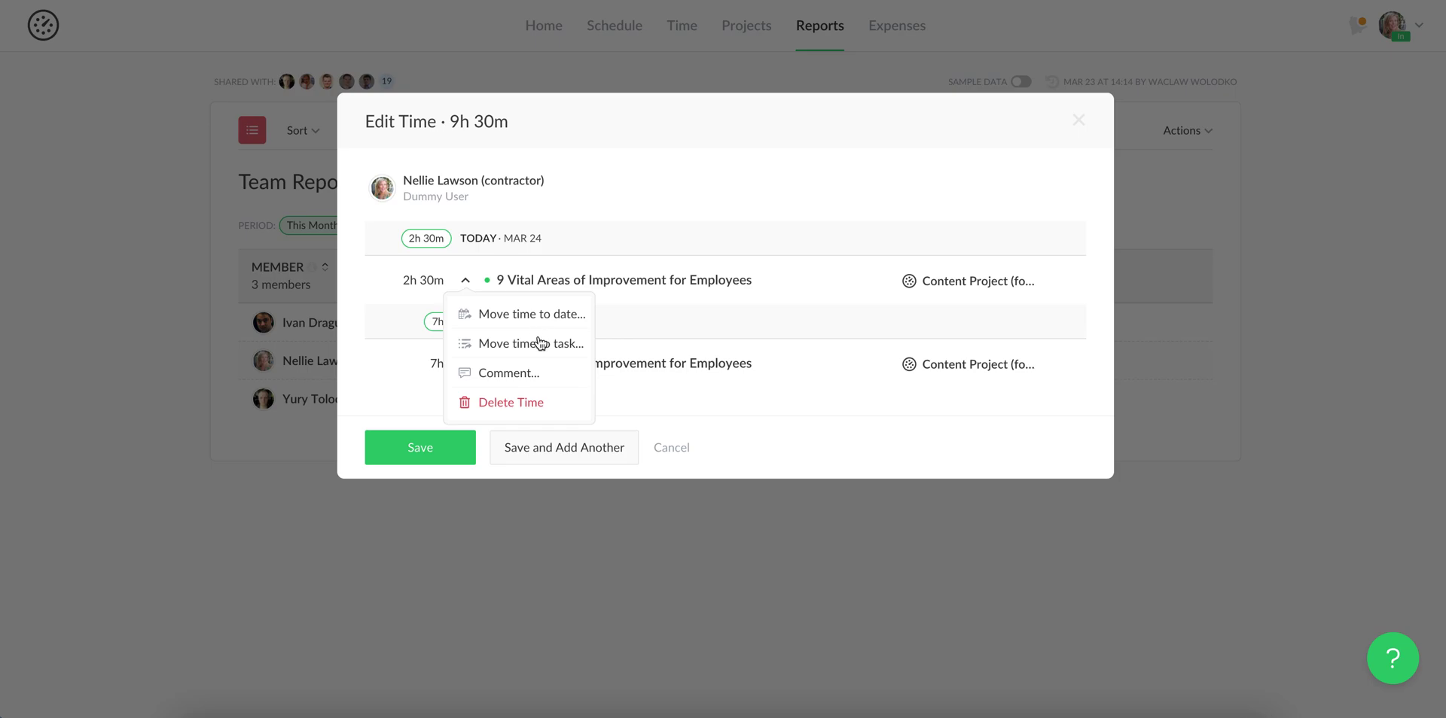
{"action": "left_click", "coordinate": [1078, 120]}
{"action": "left_click", "coordinate": [897, 324]}
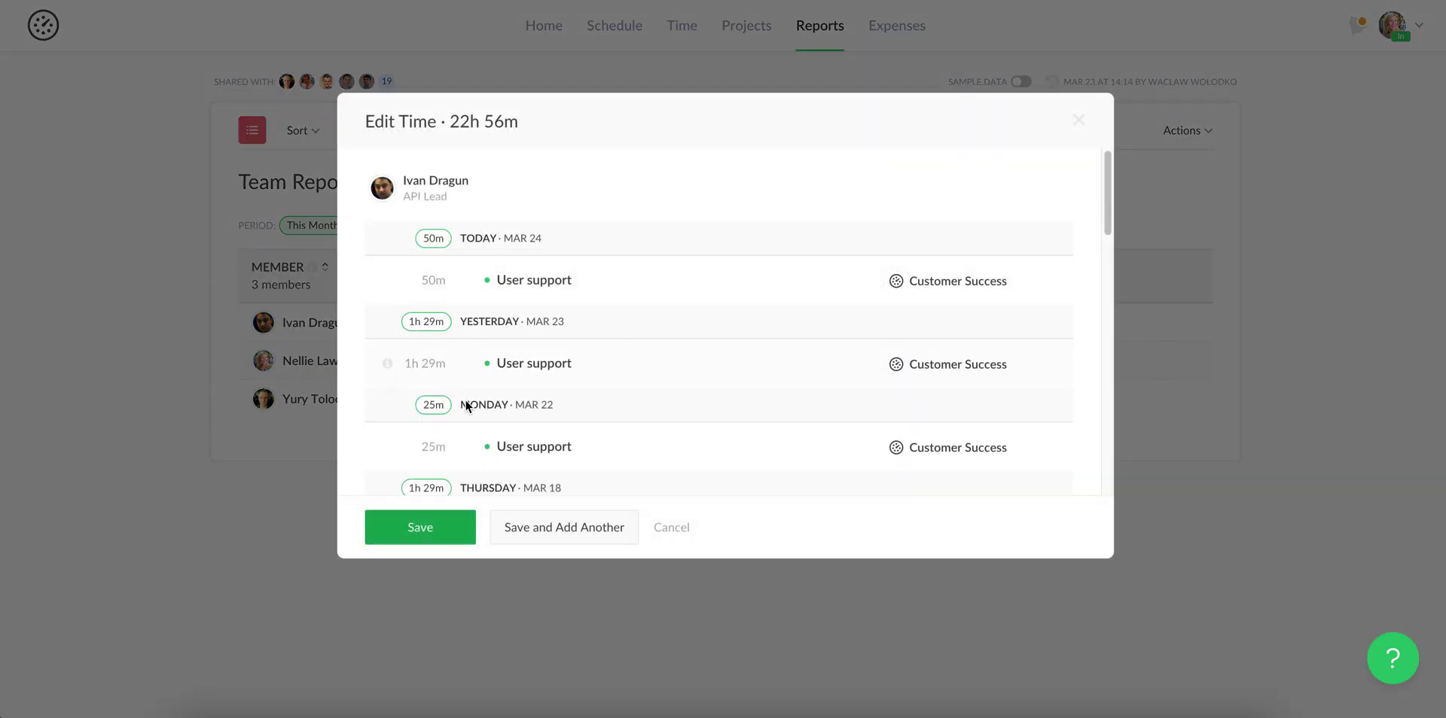
{"action": "left_click", "coordinate": [1079, 122]}
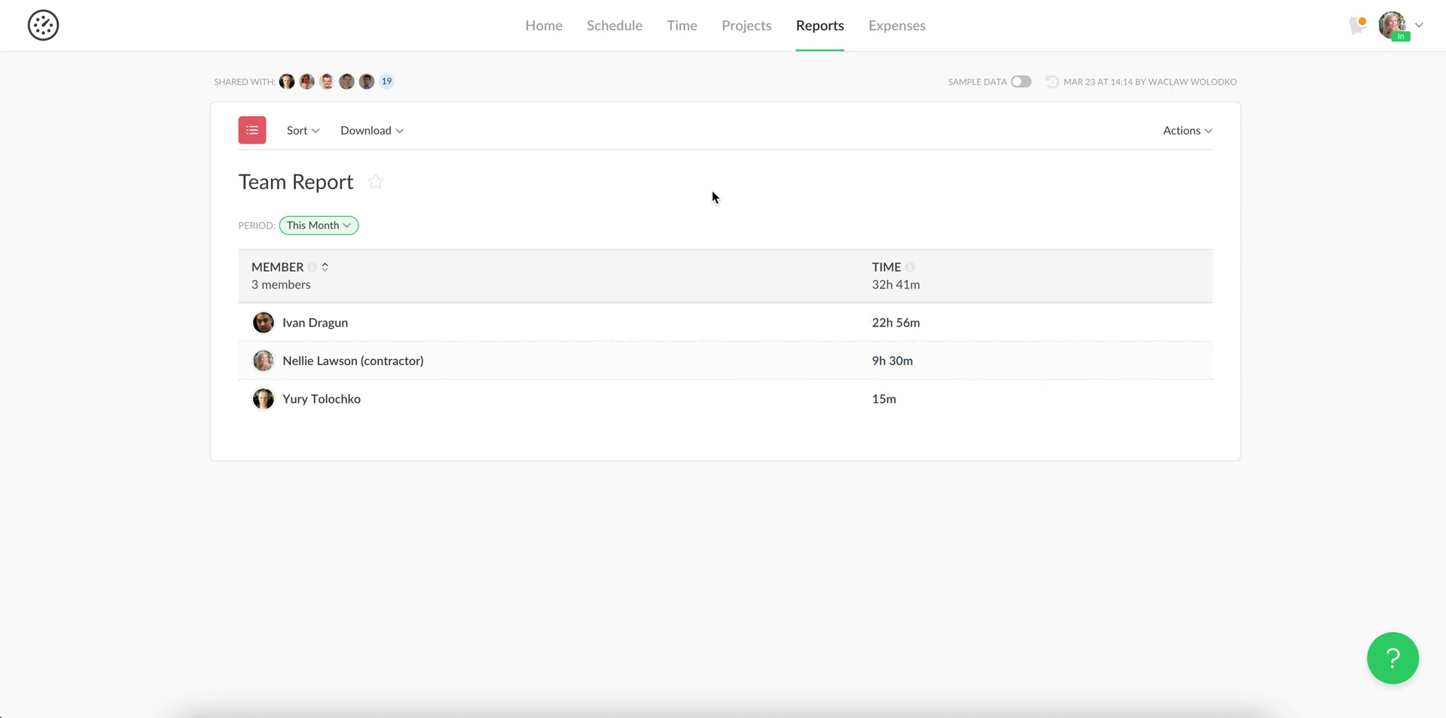
Step: View the contractor's single $143 expense, check the projects list, and return to Expenses
{"action": "left_click", "coordinate": [914, 27]}
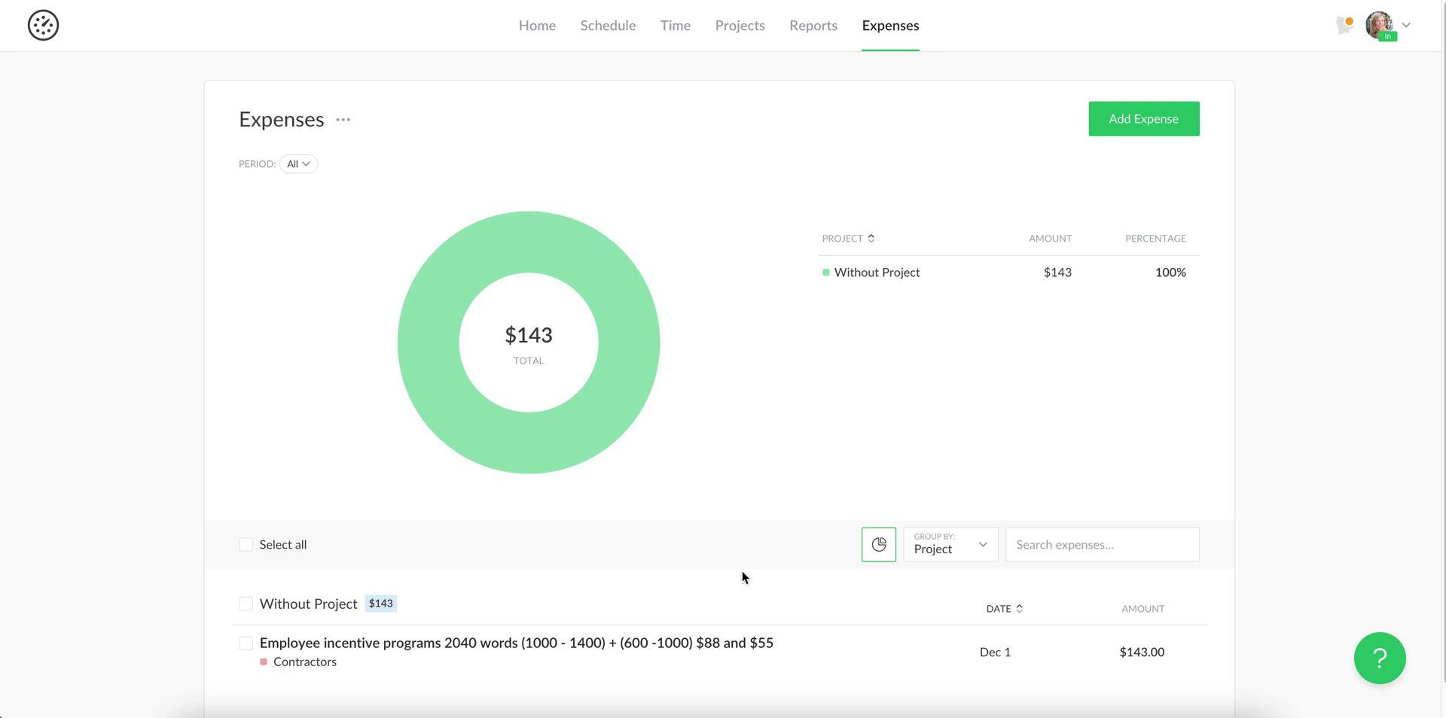
{"action": "mouse_move", "coordinate": [723, 649]}
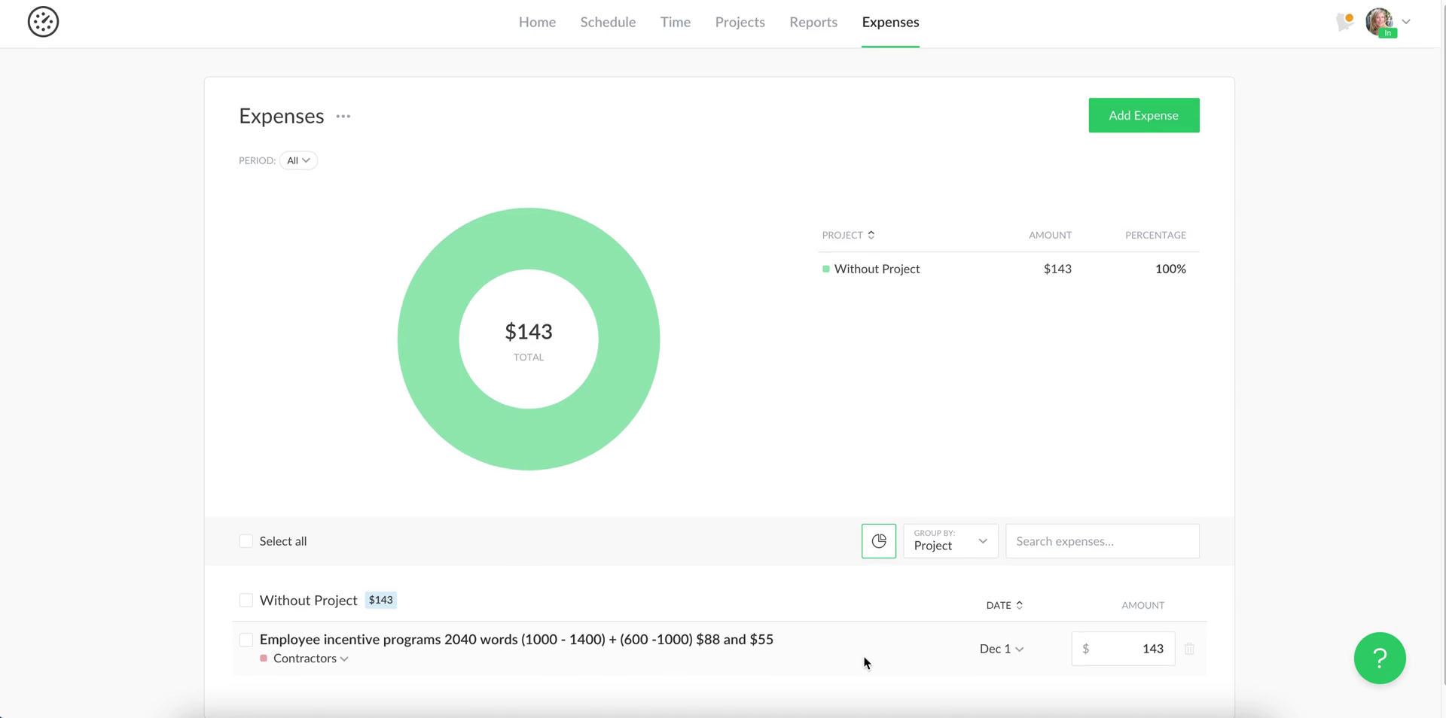
{"action": "scroll", "coordinate": [863, 656], "scroll_direction": "down", "scroll_amount": 1}
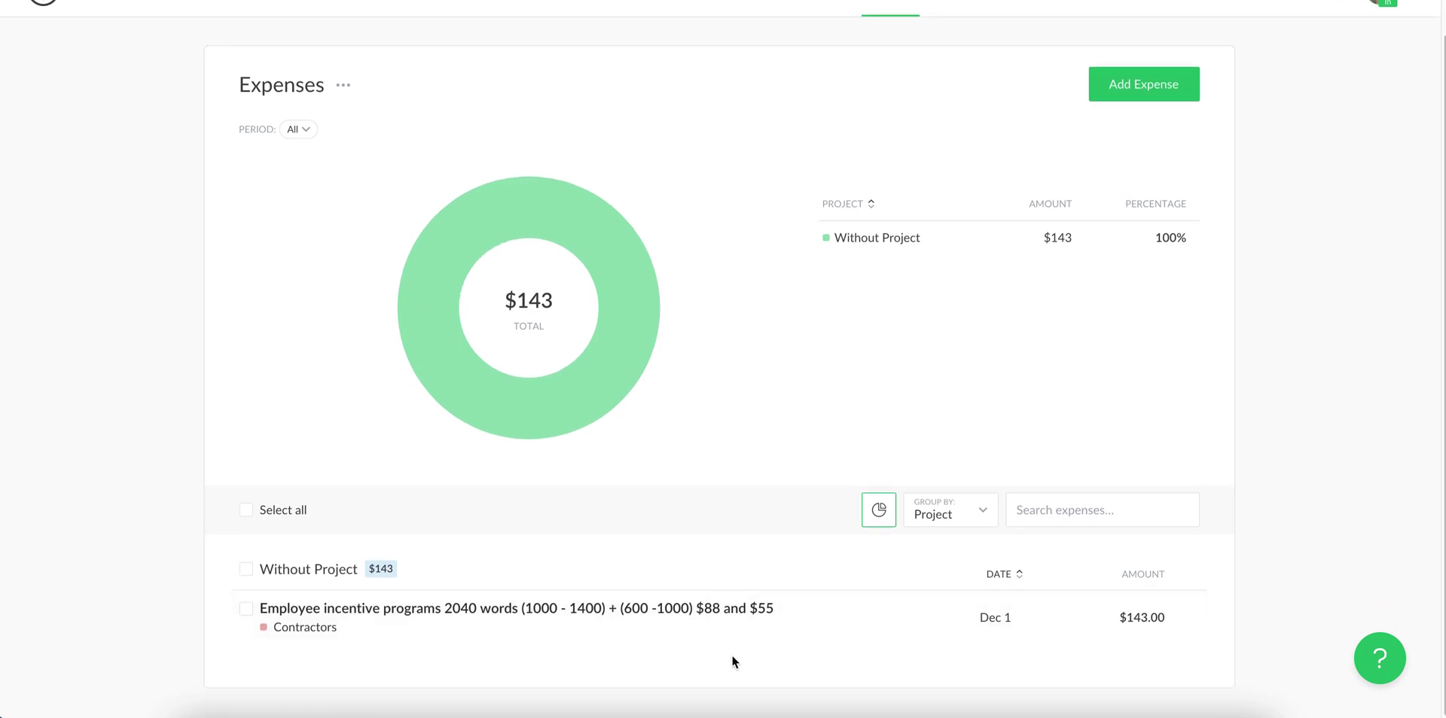
{"action": "scroll", "coordinate": [730, 657], "scroll_direction": "up", "scroll_amount": 1}
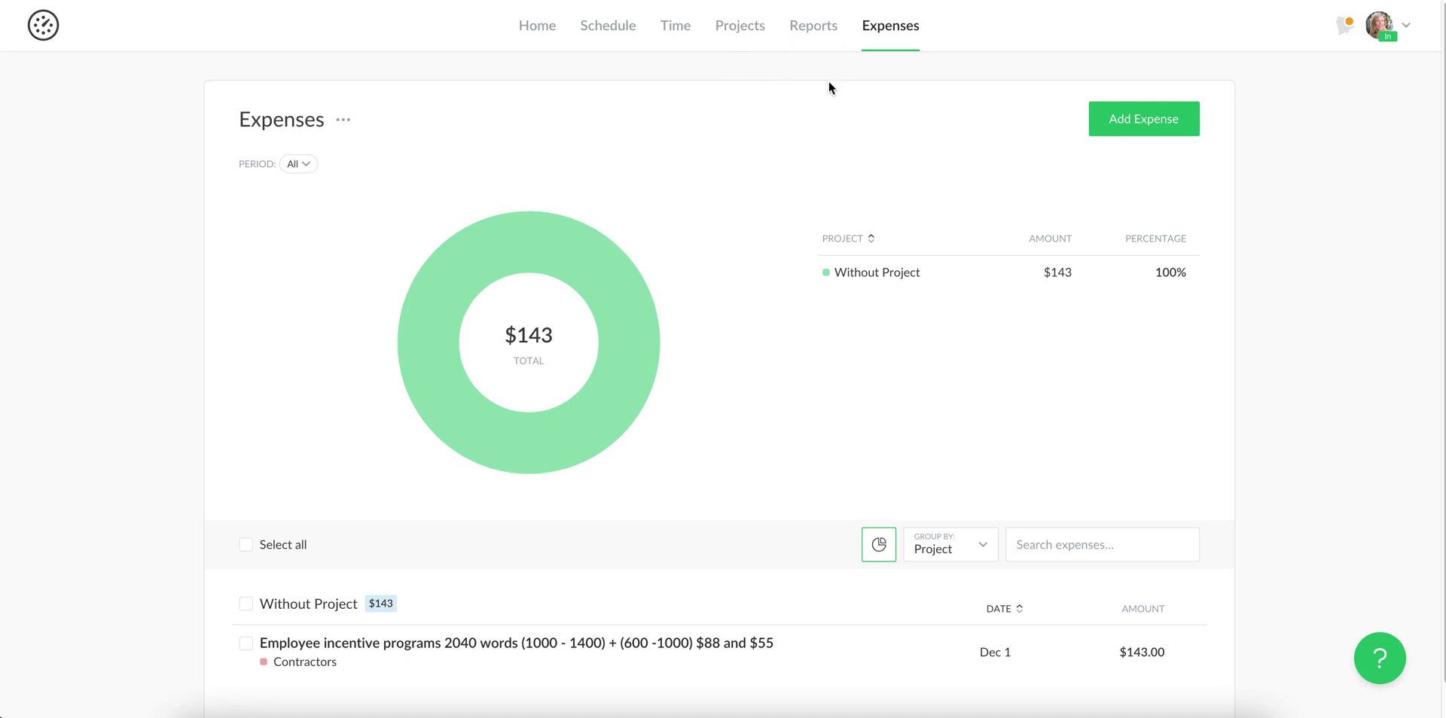
{"action": "left_click", "coordinate": [747, 33]}
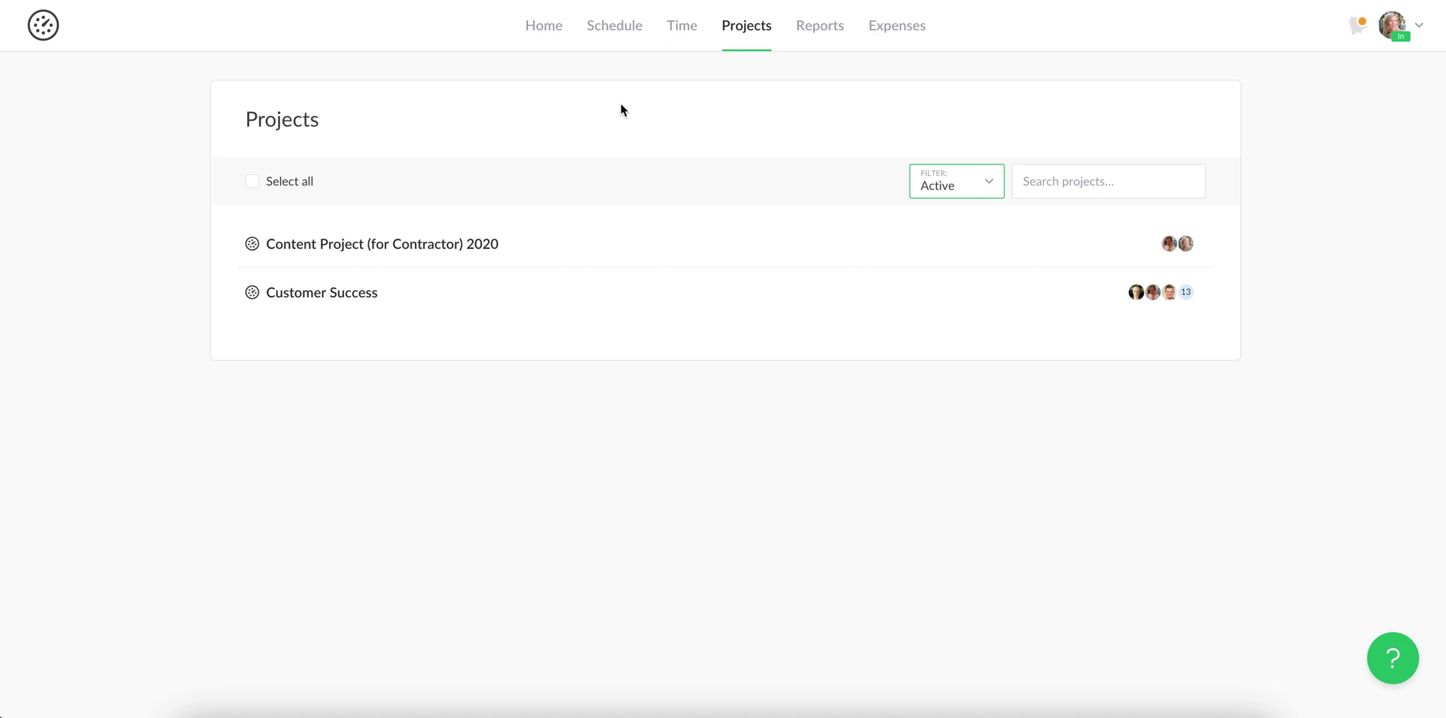
{"action": "left_click", "coordinate": [920, 30]}
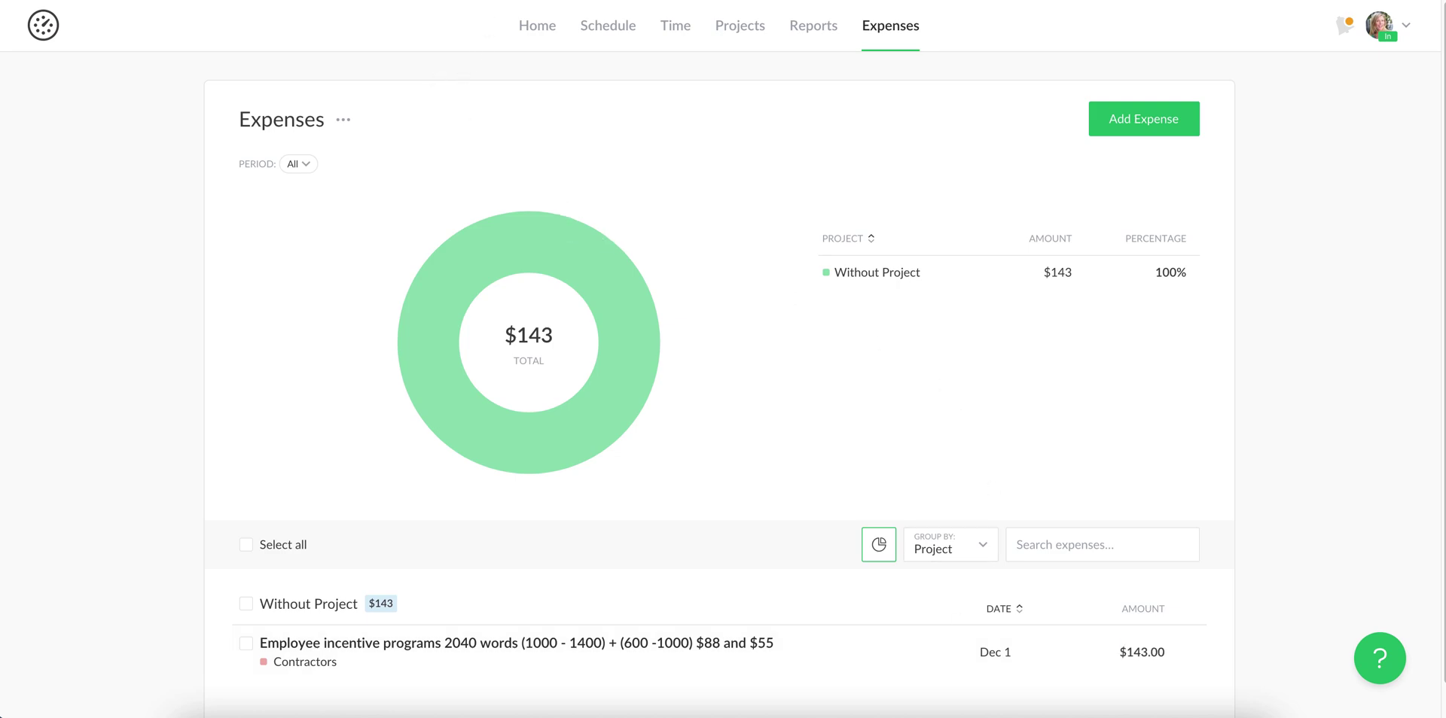
{"action": "left_click", "coordinate": [444, 0]}
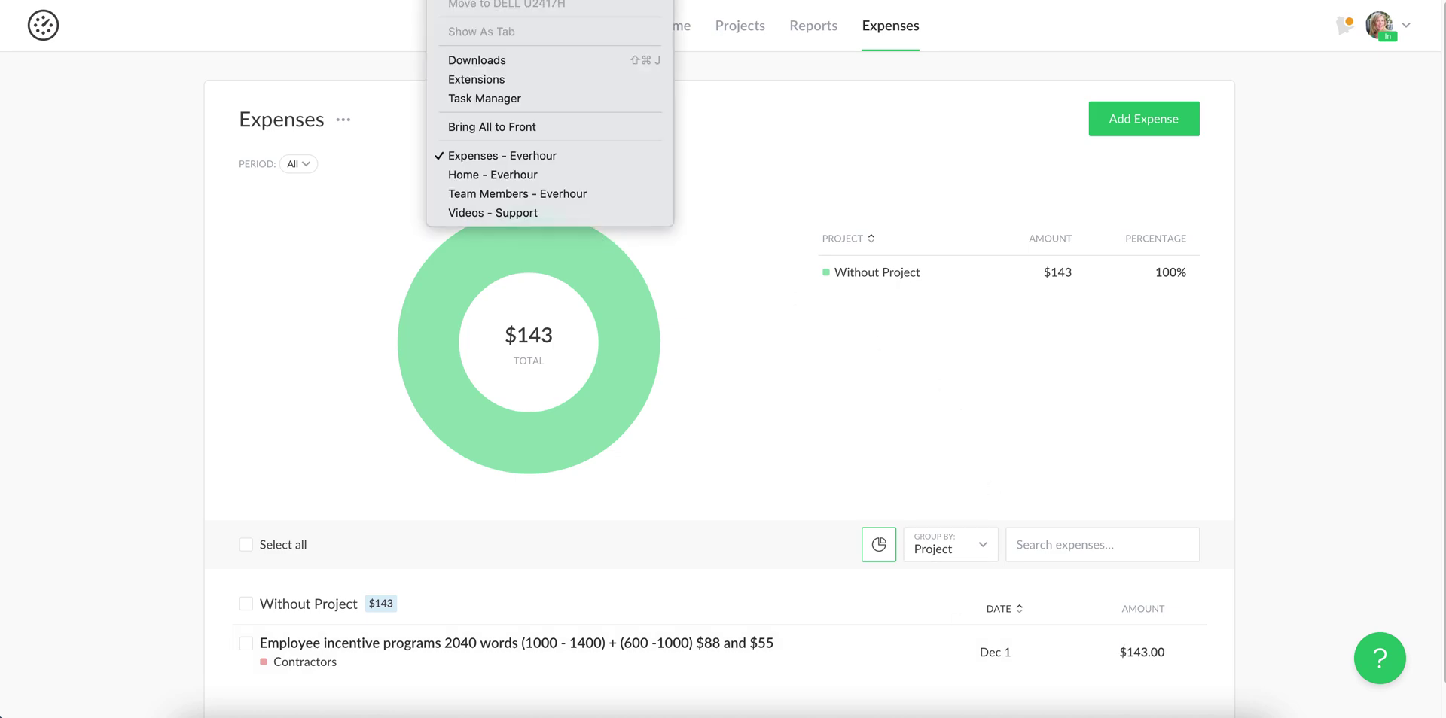
Step: Switch to the 'Home - Everhour' window and scroll through its team activity dashboard
{"action": "left_click", "coordinate": [500, 173]}
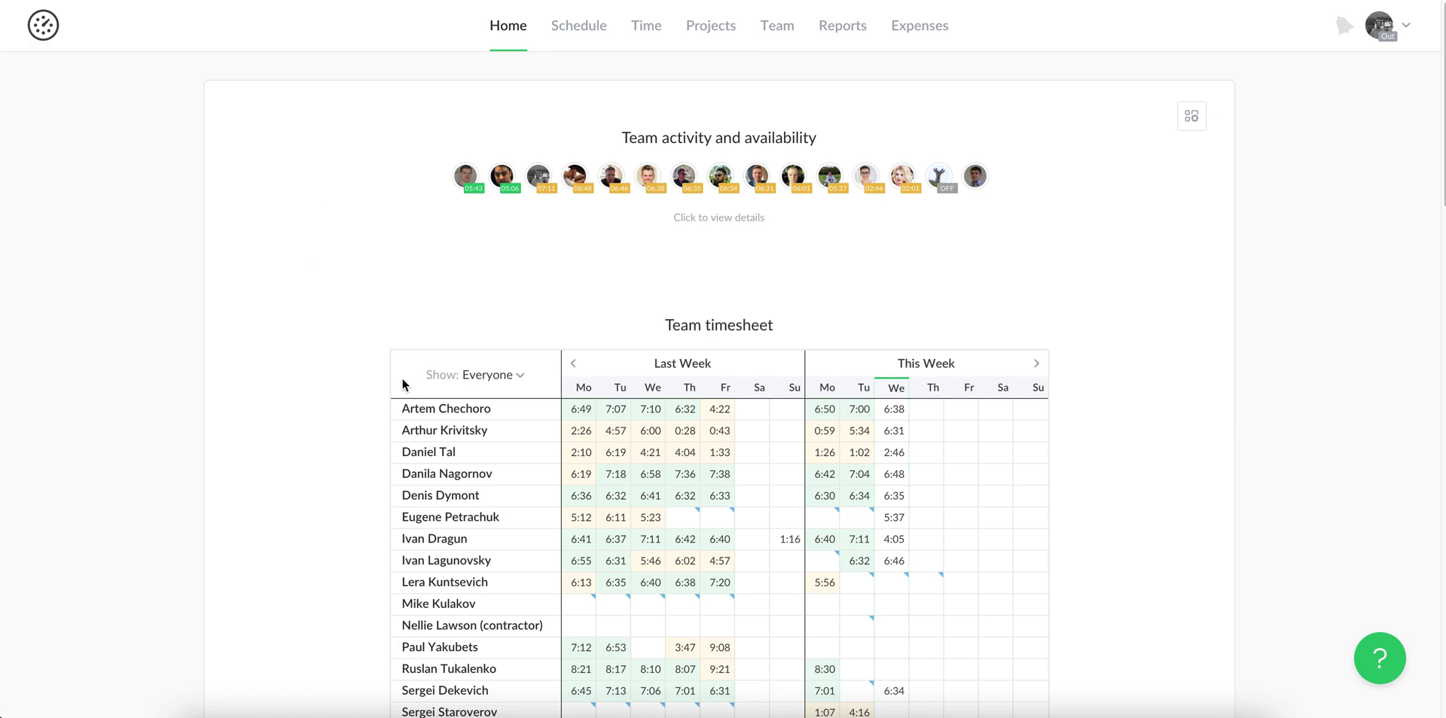
{"action": "scroll", "coordinate": [951, 499], "scroll_direction": "down", "scroll_amount": 2}
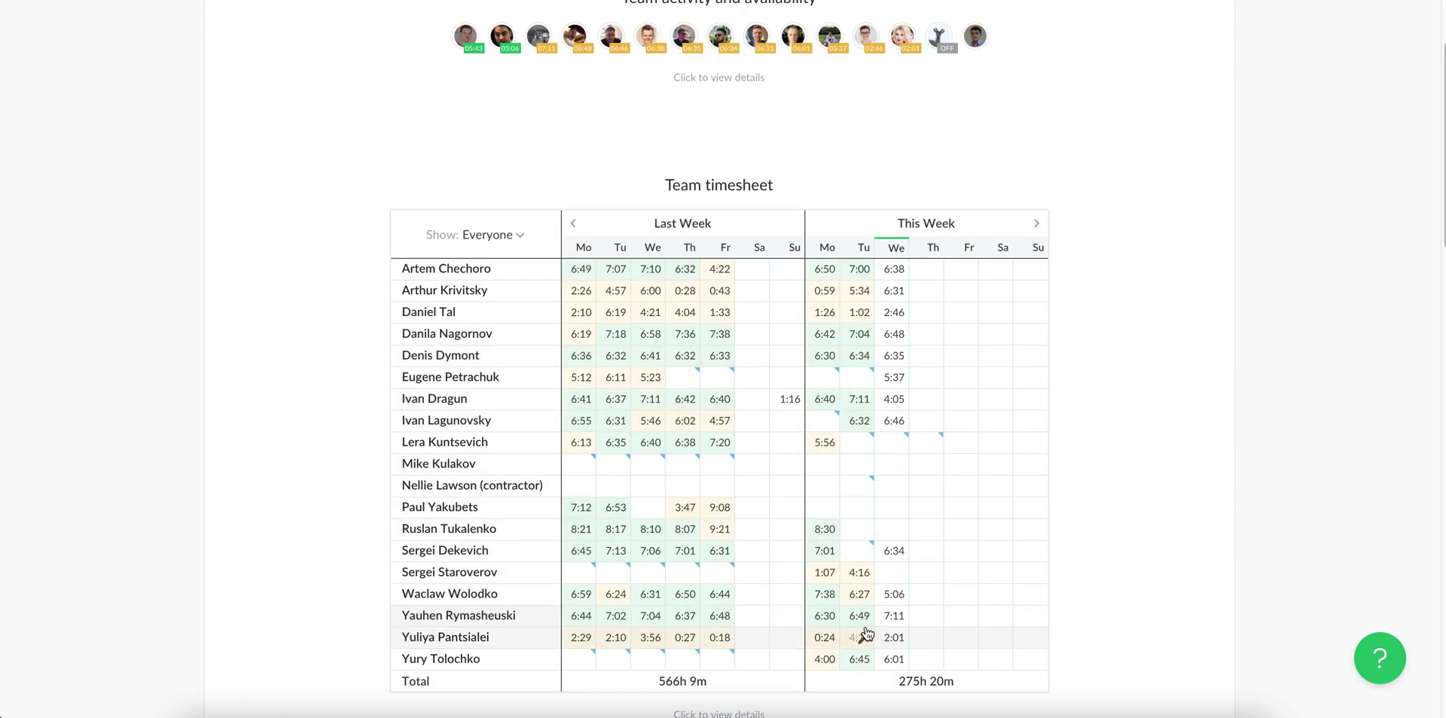
{"action": "mouse_move", "coordinate": [621, 615]}
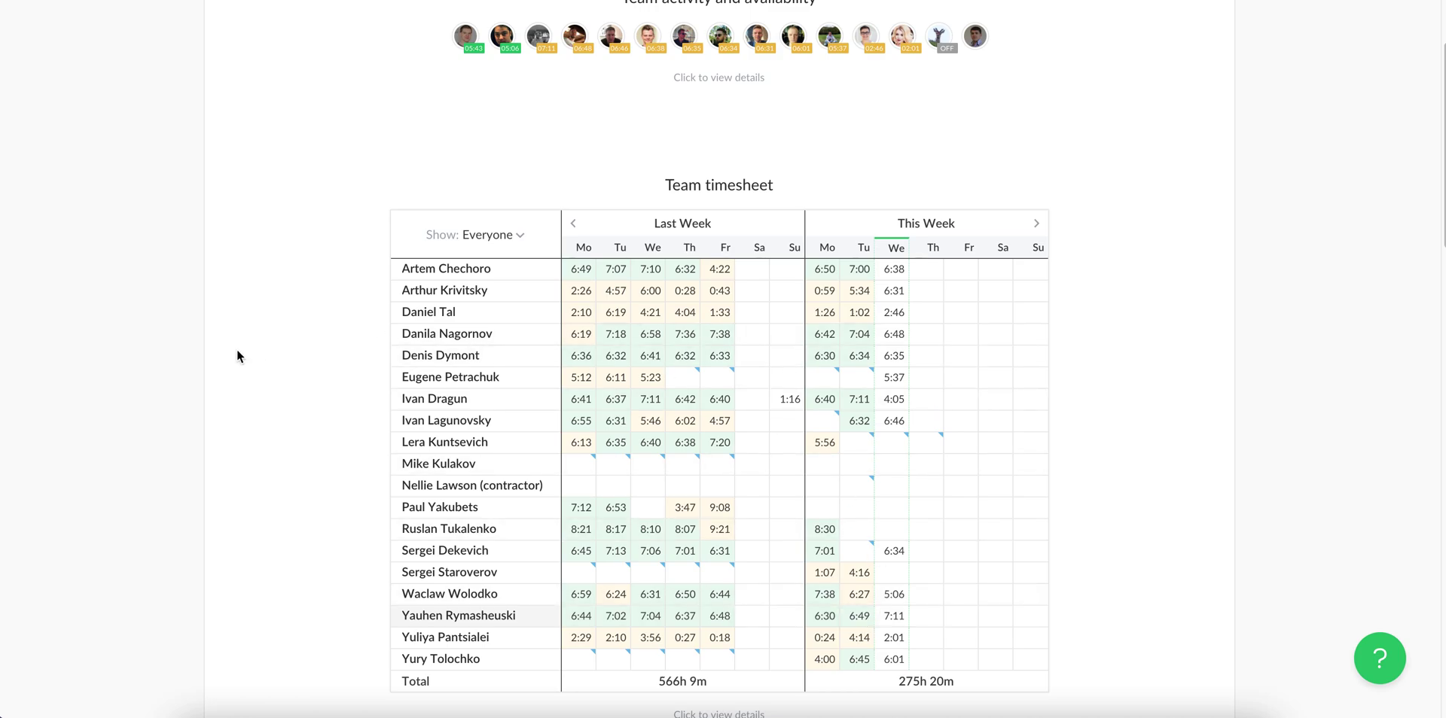
{"action": "scroll", "coordinate": [237, 355], "scroll_direction": "up", "scroll_amount": 2}
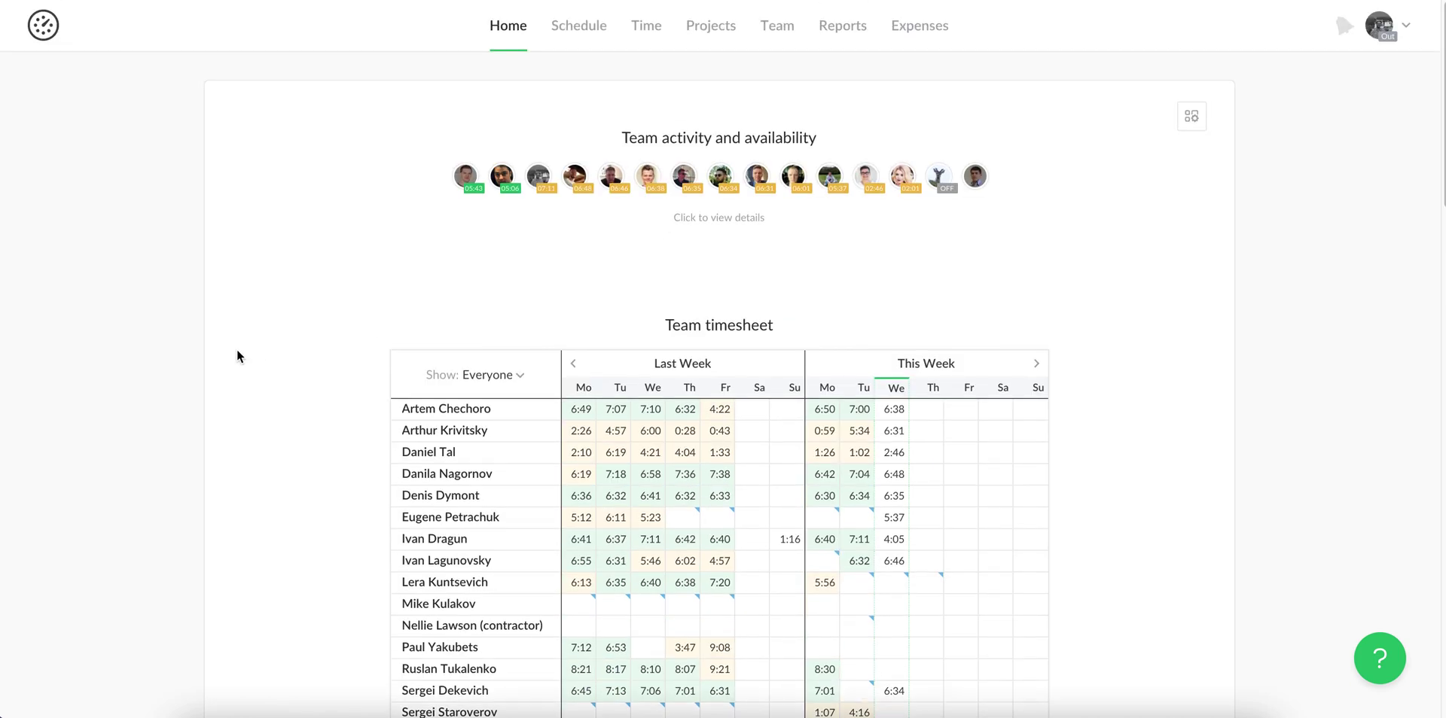
{"action": "left_click", "coordinate": [834, 41]}
Step: In the Team Report, open the first member's 114h 42m in Edit Time and check its Help Scout entry options
{"action": "scroll", "coordinate": [589, 259], "scroll_direction": "down", "scroll_amount": 2}
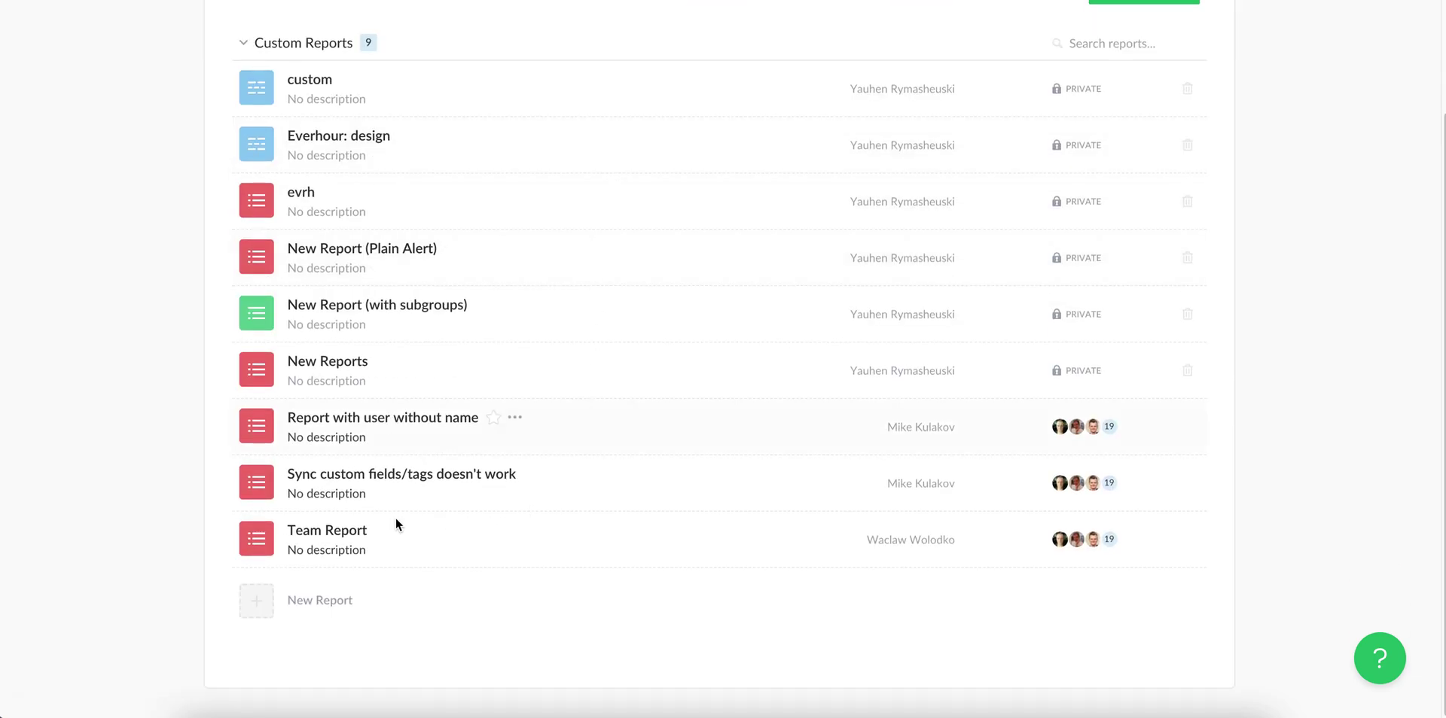
{"action": "left_click", "coordinate": [352, 536]}
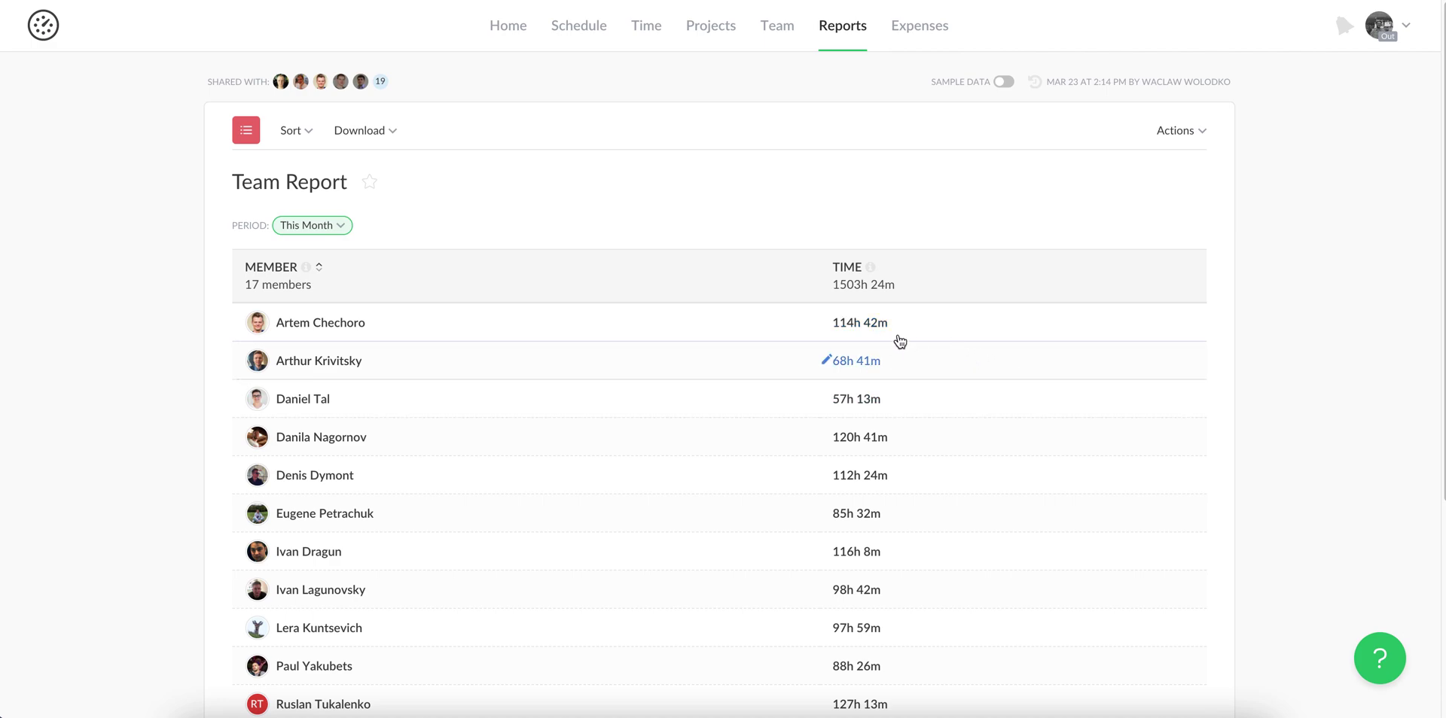
{"action": "left_click", "coordinate": [769, 324]}
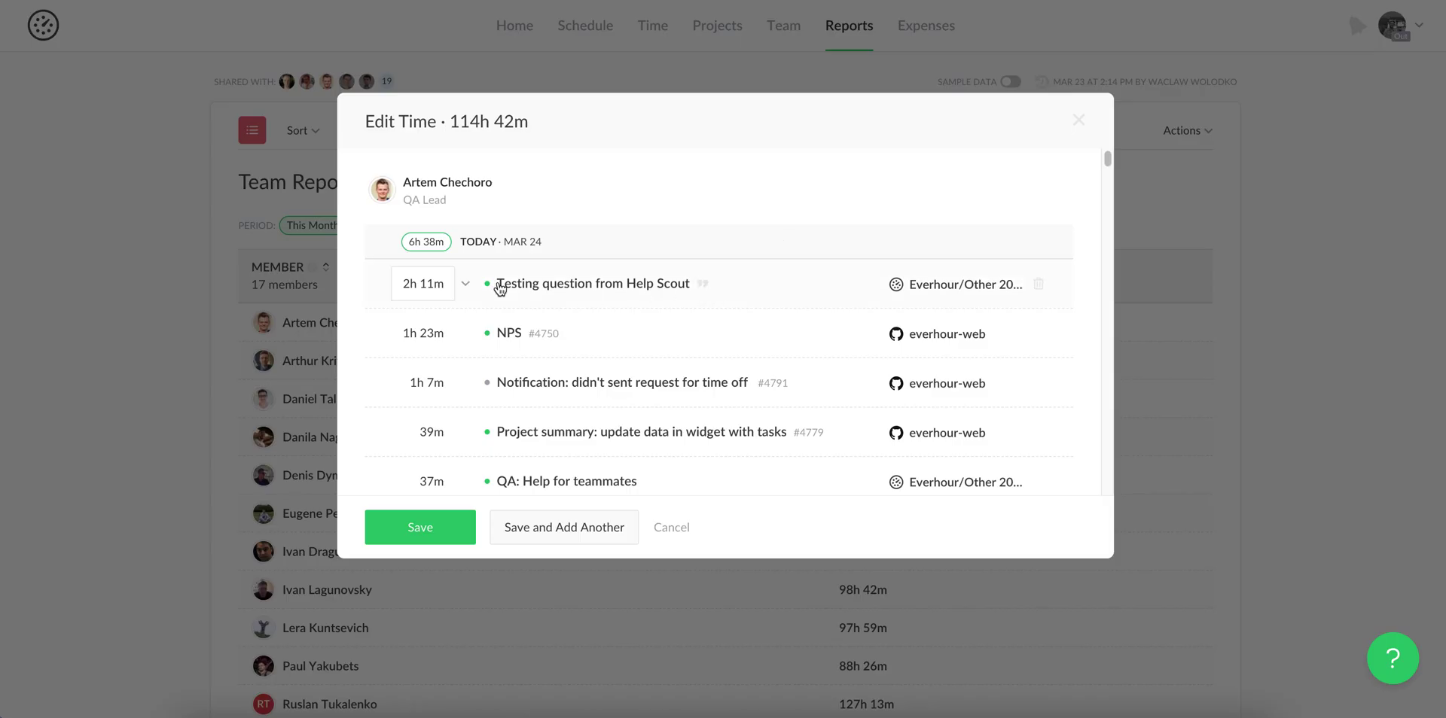
{"action": "left_click", "coordinate": [466, 285]}
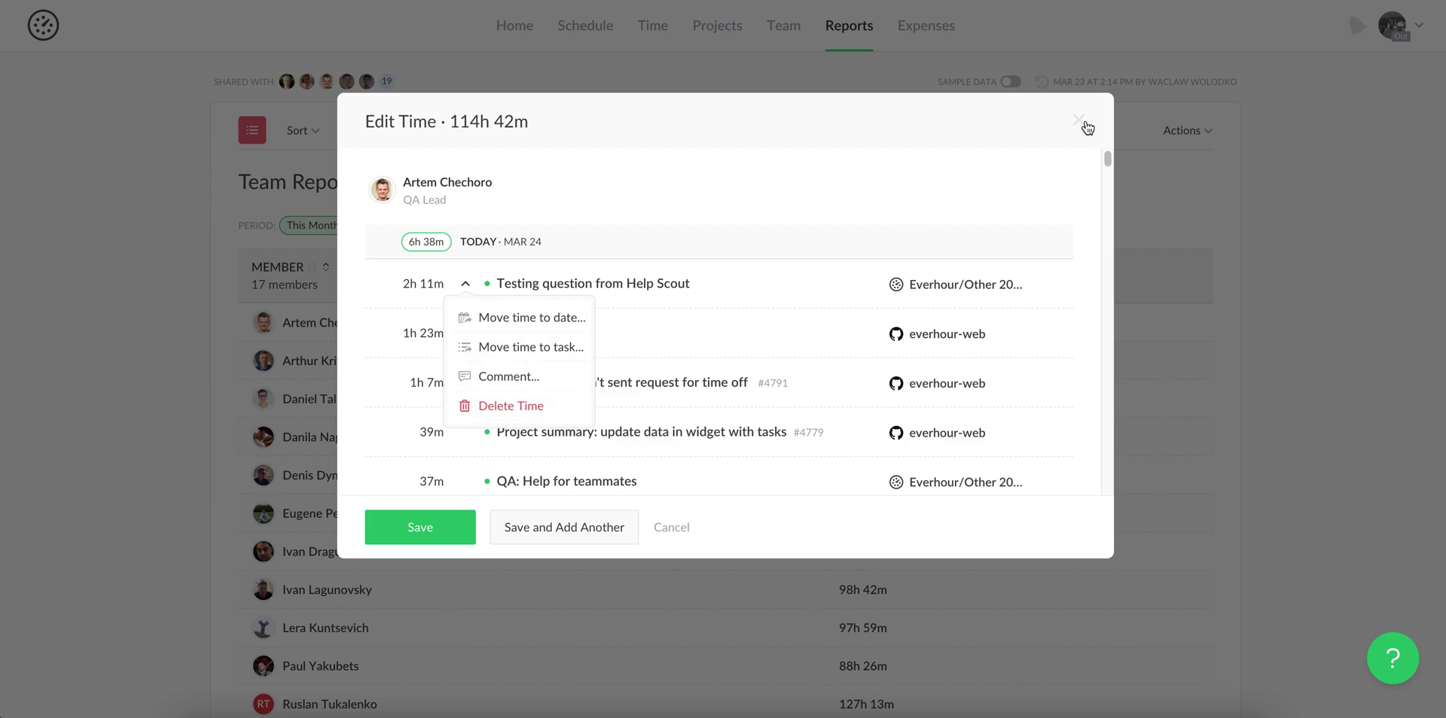
{"action": "left_click", "coordinate": [1078, 121]}
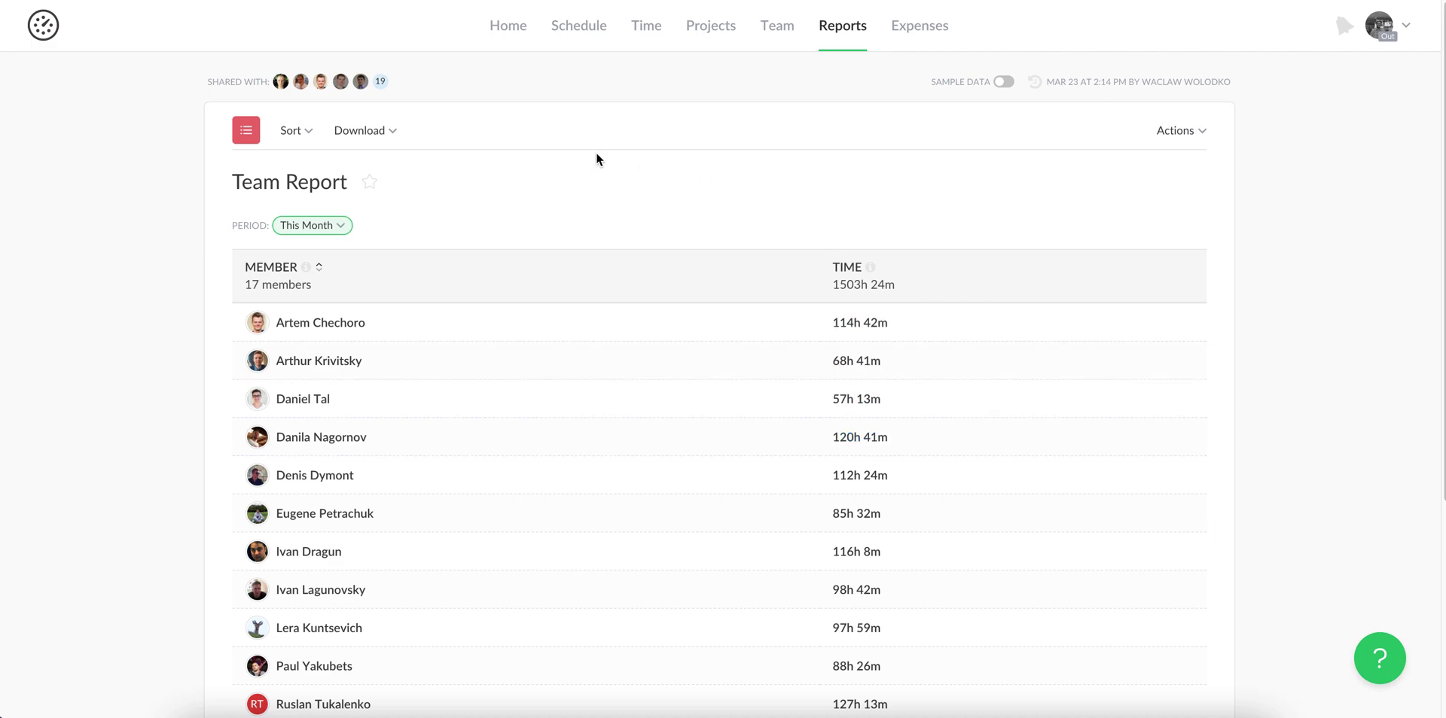
{"action": "left_click", "coordinate": [922, 34]}
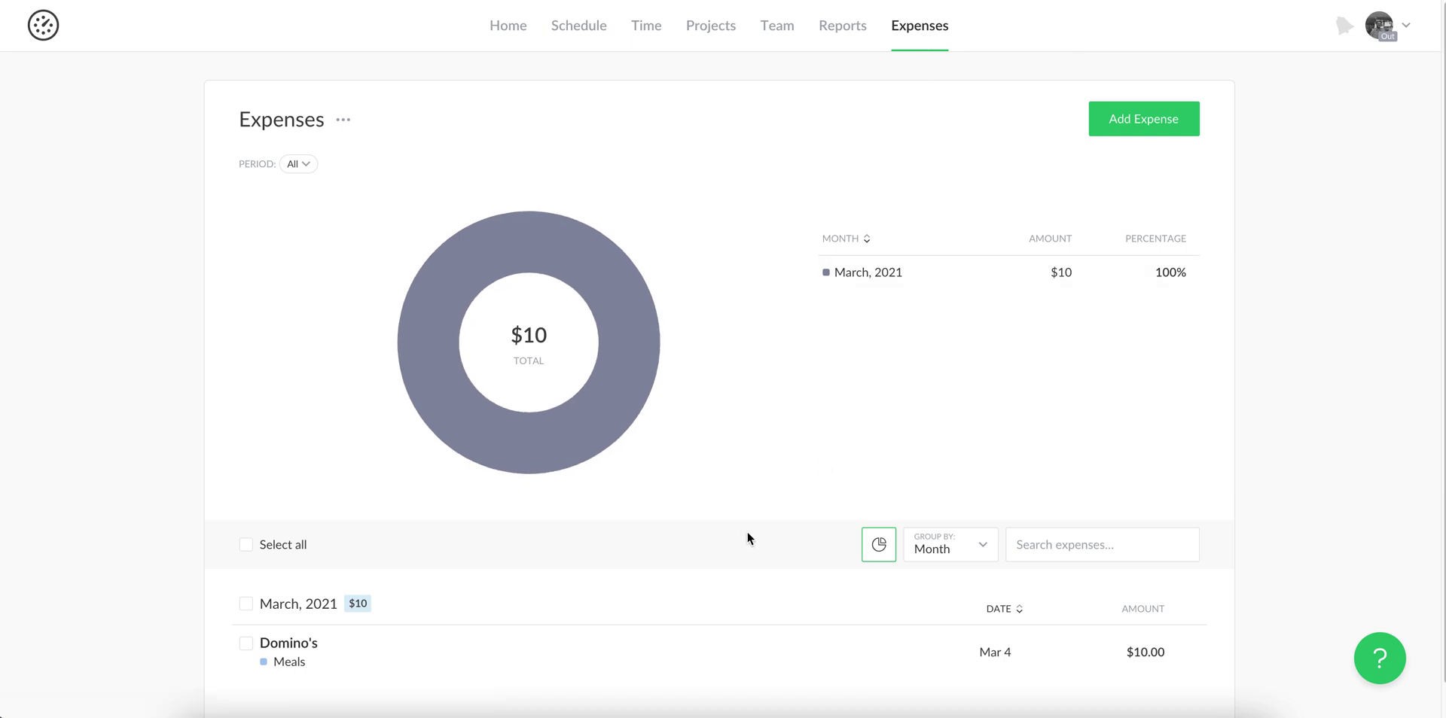
Step: Review the $10 March 2021 meal expense, glance at the 14 active projects, and return to Expenses
{"action": "scroll", "coordinate": [746, 546], "scroll_direction": "down", "scroll_amount": 1}
{"action": "mouse_move", "coordinate": [723, 652]}
{"action": "scroll", "coordinate": [783, 549], "scroll_direction": "up", "scroll_amount": 1}
{"action": "left_click", "coordinate": [710, 25]}
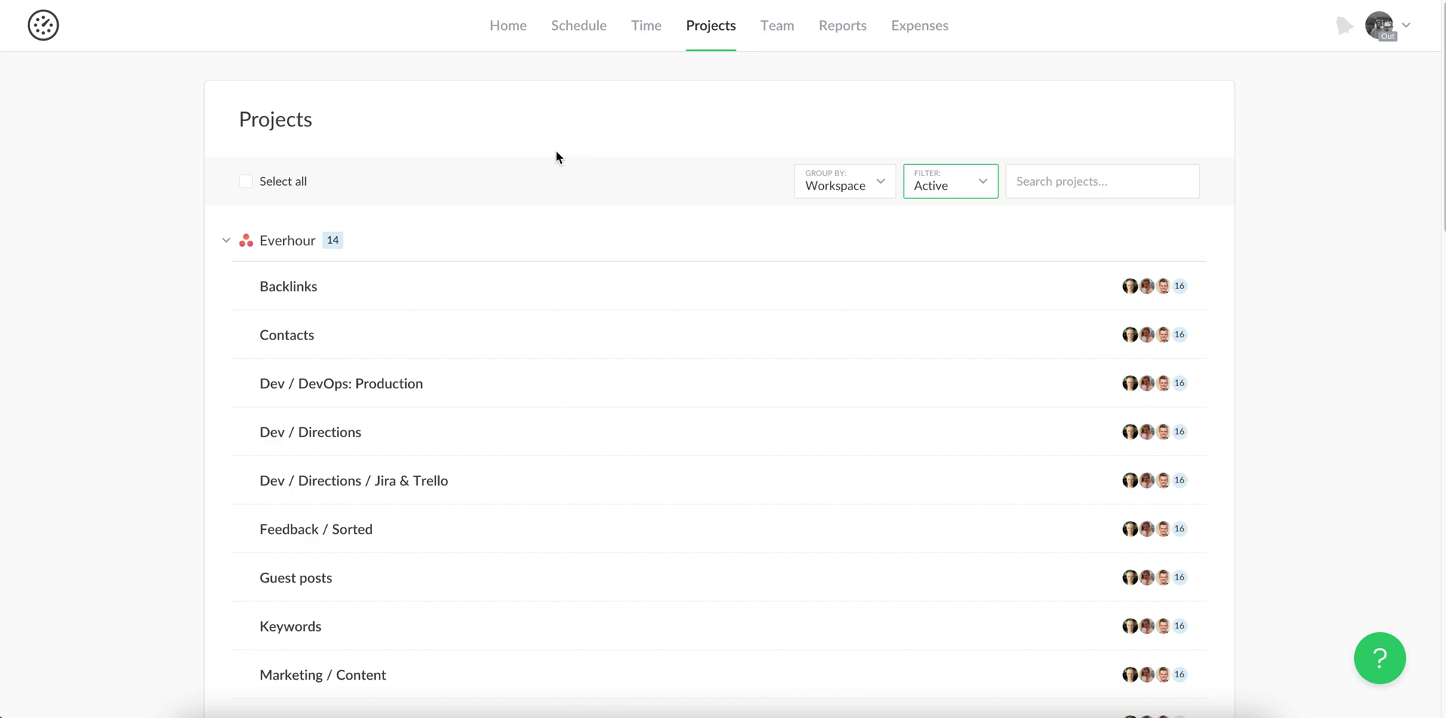
{"action": "left_click", "coordinate": [915, 37]}
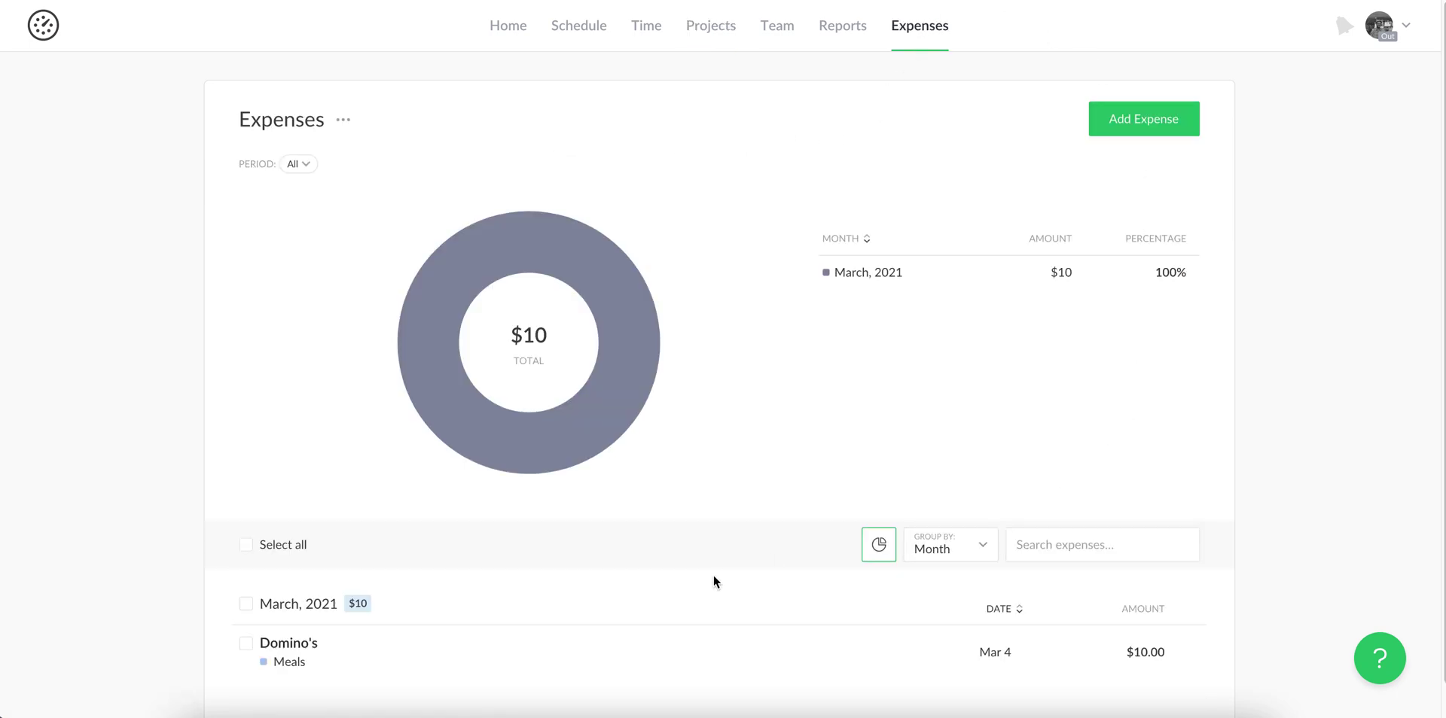